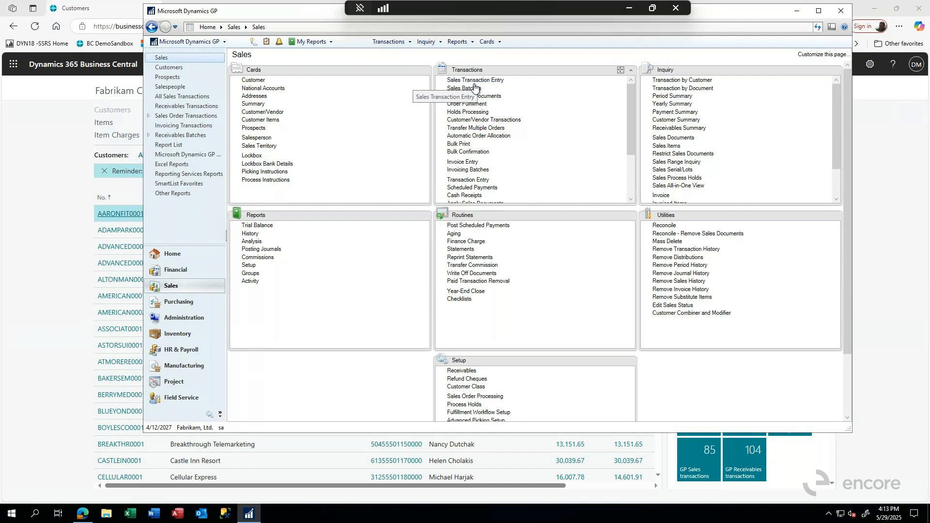
# - Start a new Sales / Invoices receivables transaction with the next document number and try to add a batch named TEST
pyautogui.click(462, 183)
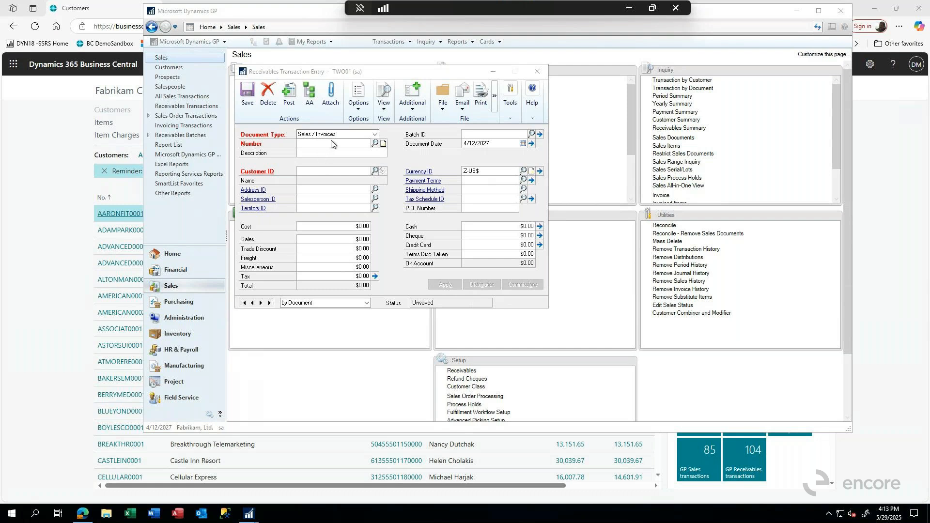
pyautogui.press('Tab')
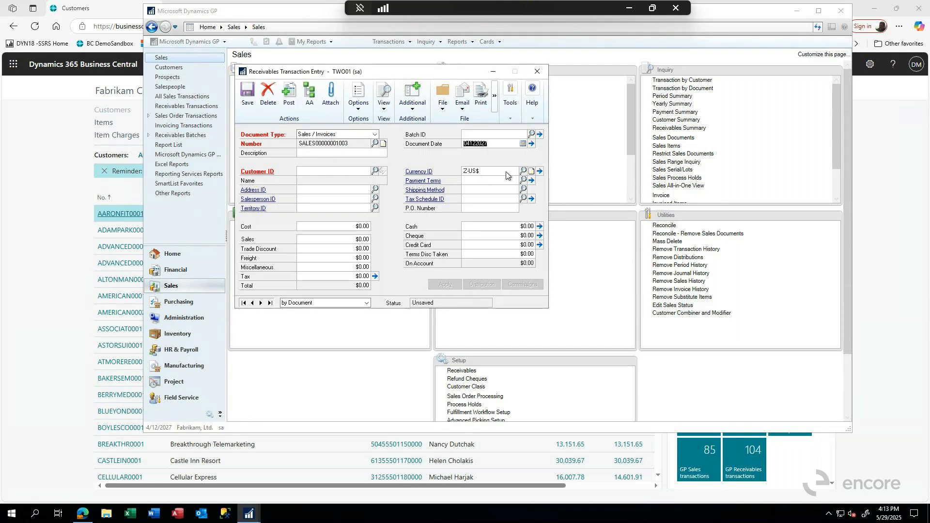
pyautogui.click(470, 138)
pyautogui.write('TEST')
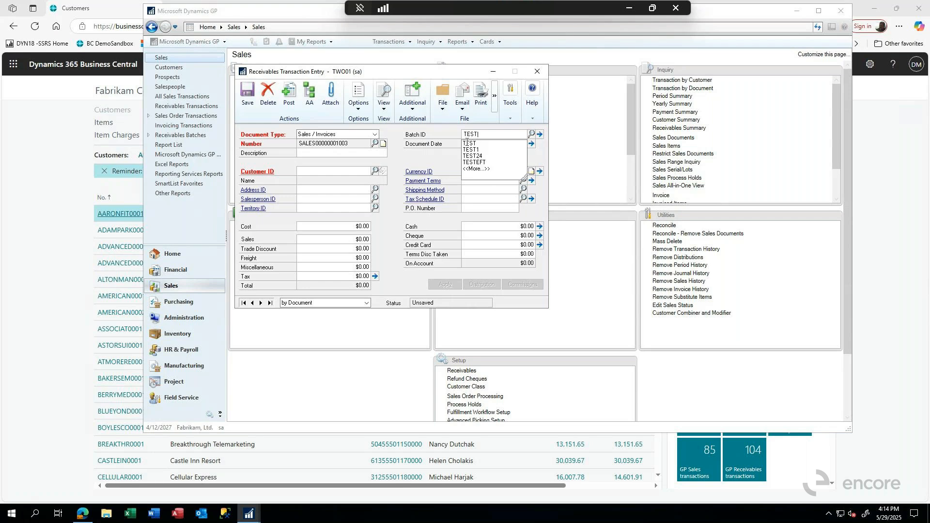
pyautogui.press('Tab')
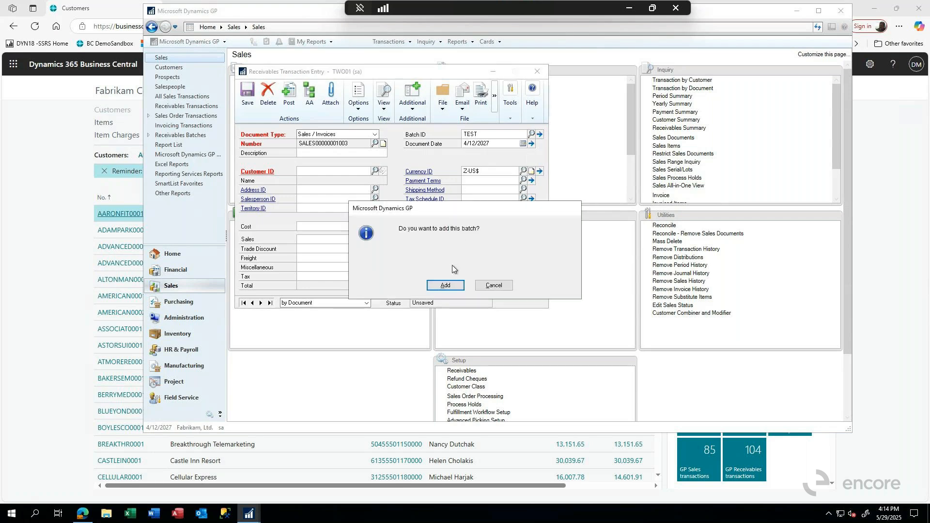
pyautogui.click(445, 285)
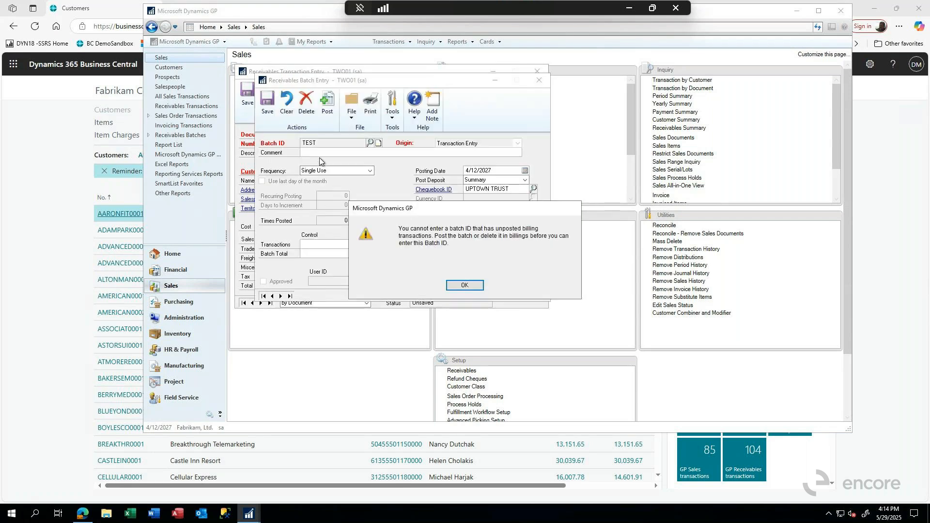
pyautogui.click(457, 285)
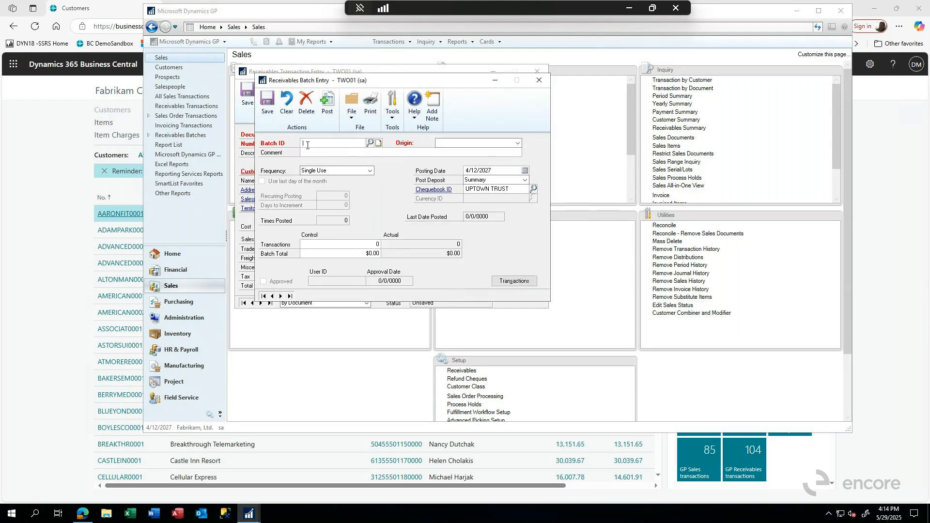
# - Create and save the receivables batch TEST1 with Transaction Entry as its origin, and assign it to the invoice
pyautogui.write('TEST1')
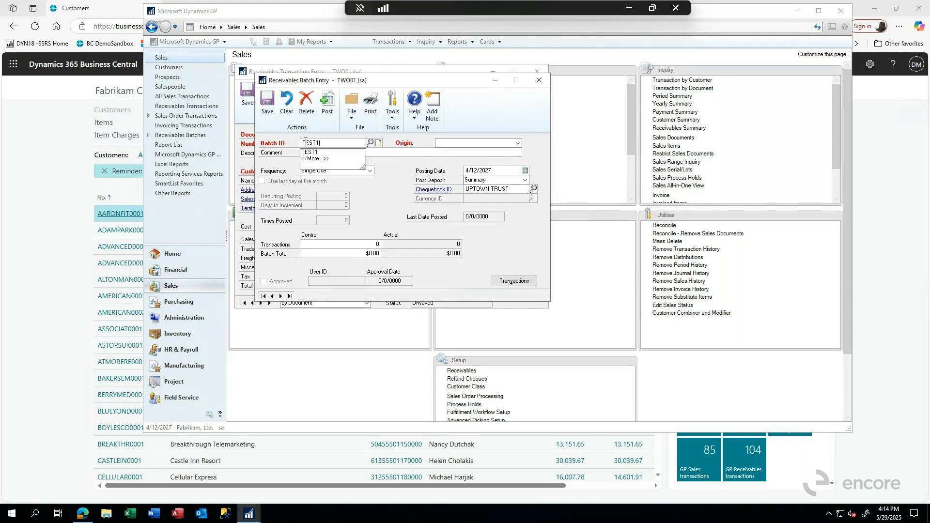
pyautogui.click(467, 144)
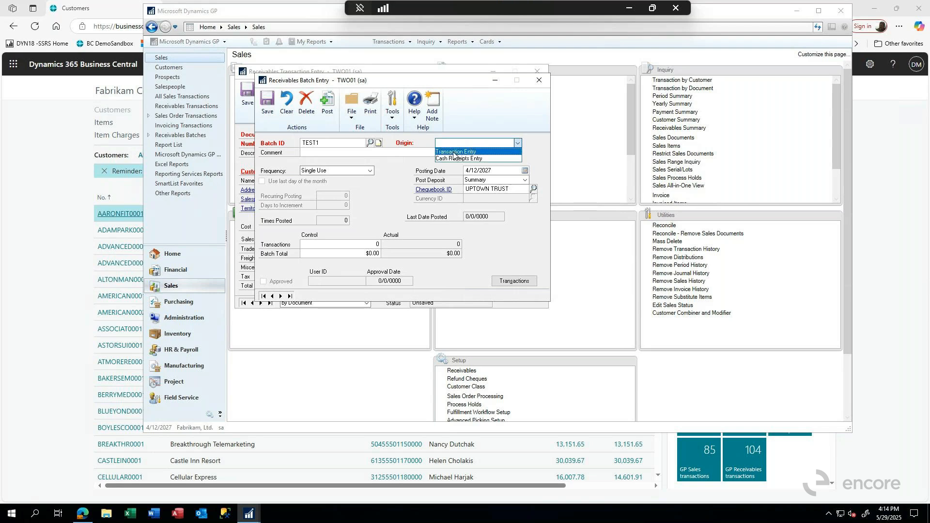
pyautogui.click(458, 152)
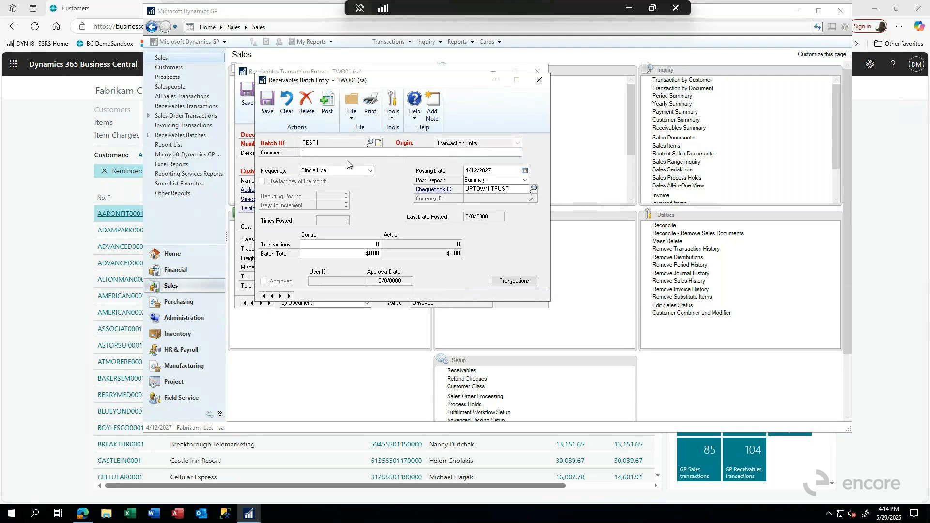
pyautogui.click(267, 102)
pyautogui.click(480, 132)
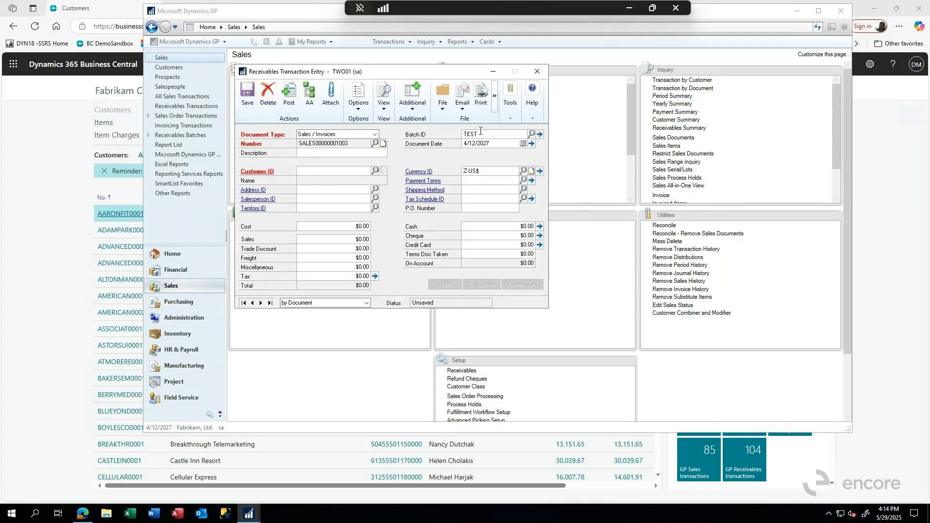
# - Choose Aaron Fitz Electrical as the customer of the receivables invoice
pyautogui.press('Tab')
pyautogui.press('Tab')
pyautogui.write('aa')
pyautogui.click(347, 183)
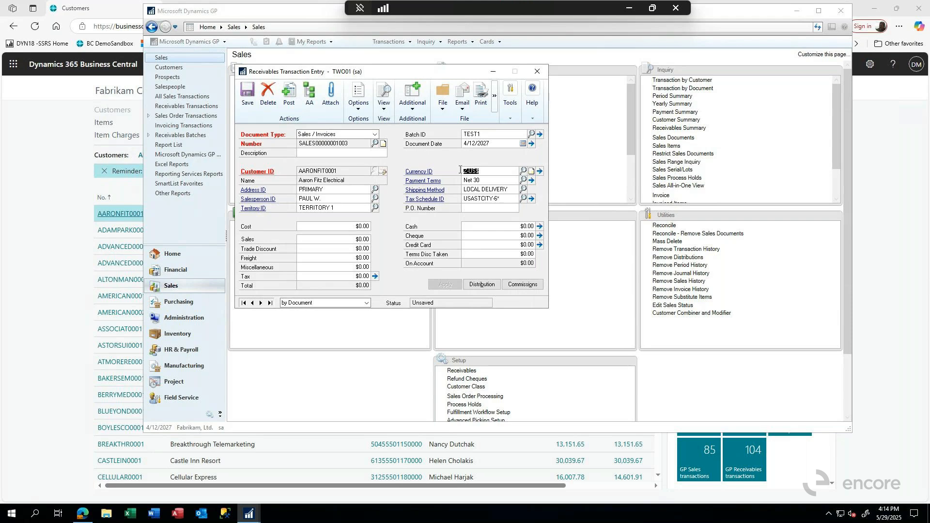
# - Set the invoice's sales amount to $1,000.00
pyautogui.click(355, 239)
pyautogui.write('1000')
pyautogui.press('Tab')
pyautogui.click(350, 226)
# - Review the account distributions of the invoice, close them, and move the transaction window aside
pyautogui.click(481, 287)
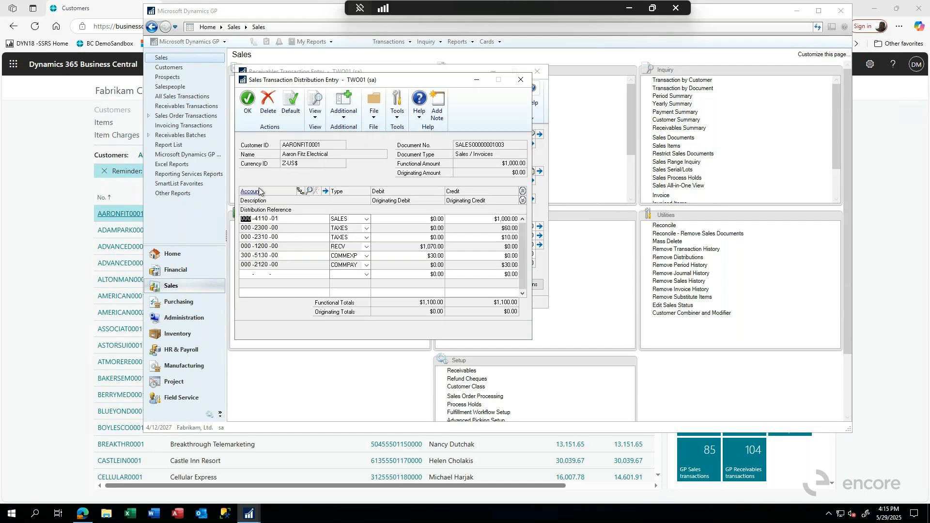
pyautogui.click(248, 105)
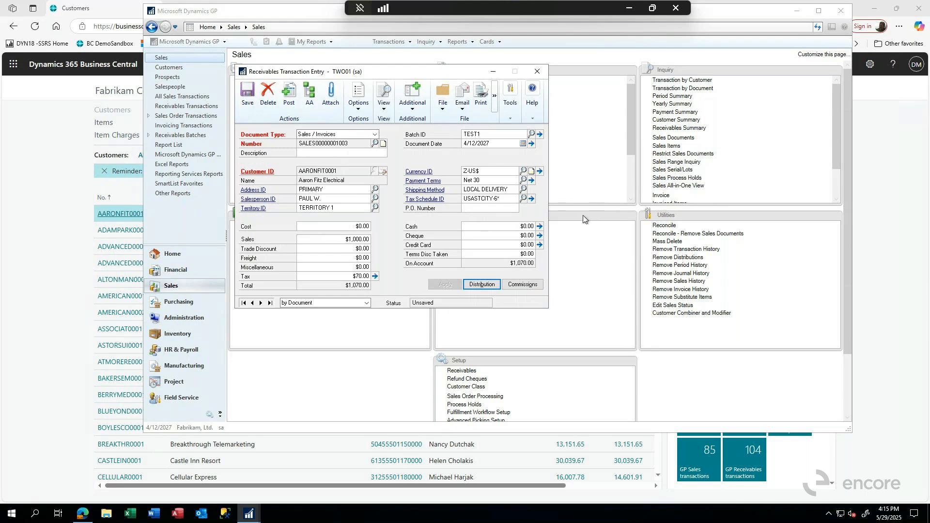
pyautogui.moveTo(388, 72); pyautogui.dragTo(598, 75)
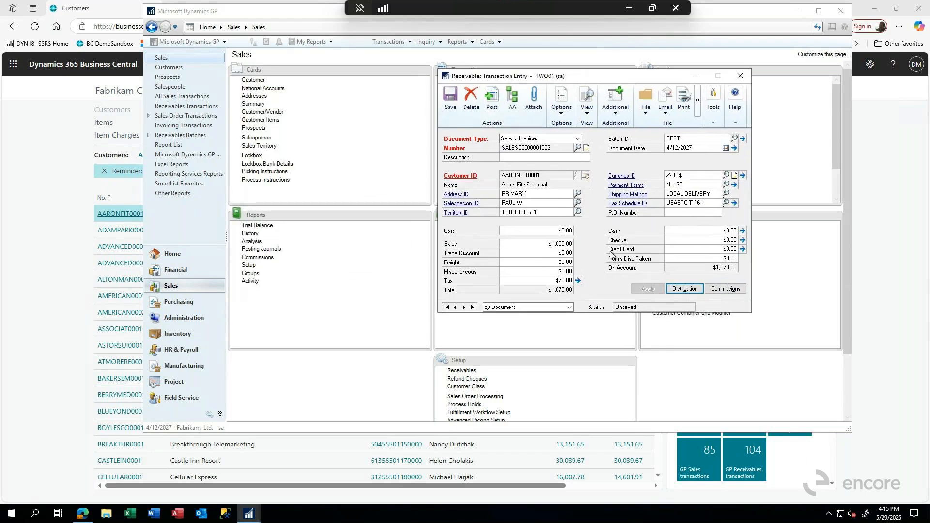
# - Reopen the distributions and set the credit of the 000-4110-01 SALES line to $500.00
pyautogui.click(686, 290)
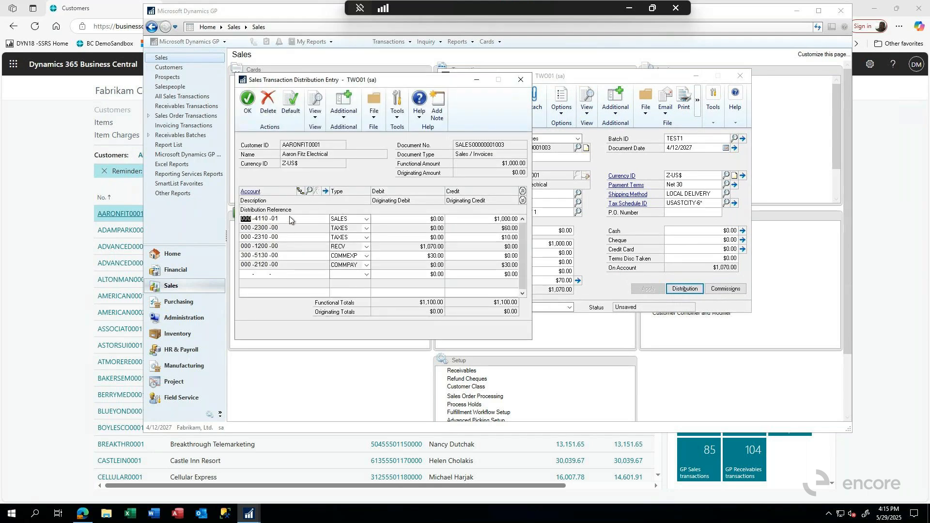
pyautogui.click(506, 217)
pyautogui.write('0.050000')
pyautogui.press('Tab')
# - Add a sales-type distribution line for account 000-4110-02 and enter its credit amount
pyautogui.click(244, 274)
pyautogui.write('000 -4110 -02')
pyautogui.press('Tab')
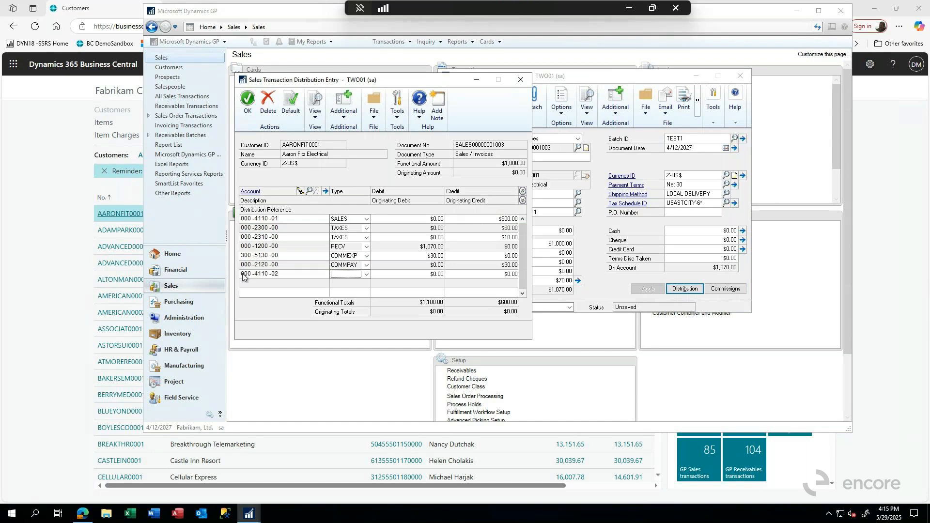
pyautogui.press('s')
pyautogui.press('Tab')
pyautogui.press('Tab')
pyautogui.write('.05000')
pyautogui.press('BackSpace')
pyautogui.press('BackSpace')
pyautogui.press('BackSpace')
pyautogui.press('BackSpace')
pyautogui.press('BackSpace')
pyautogui.press('BackSpace')
pyautogui.write('00.0')
# - Set the credit of the 000-4110-01 distribution line to $600, accept the distributions and save the invoice
pyautogui.click(504, 221)
pyautogui.write('600')
pyautogui.press('Tab')
pyautogui.click(248, 103)
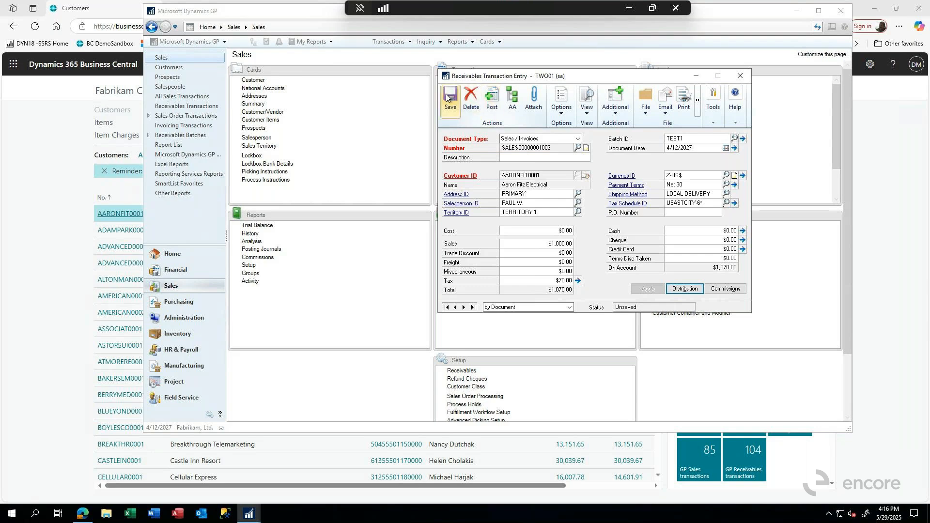
pyautogui.click(451, 112)
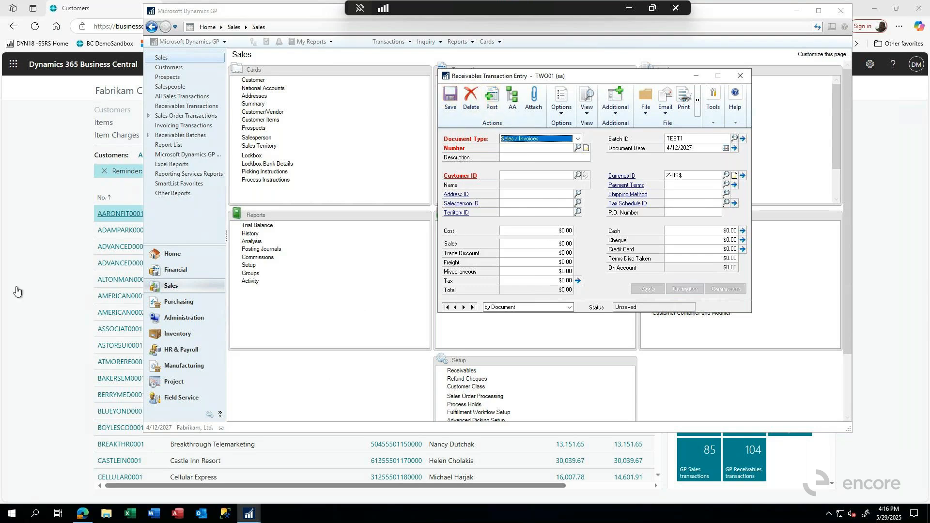
# - Switch to Business Central and create a new sales invoice from the Sales Invoices list
pyautogui.click(46, 148)
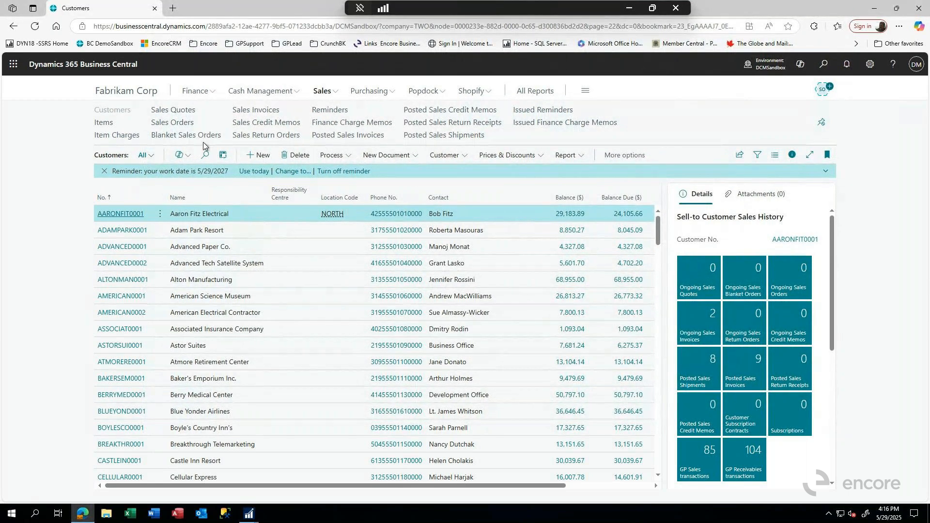
pyautogui.click(263, 112)
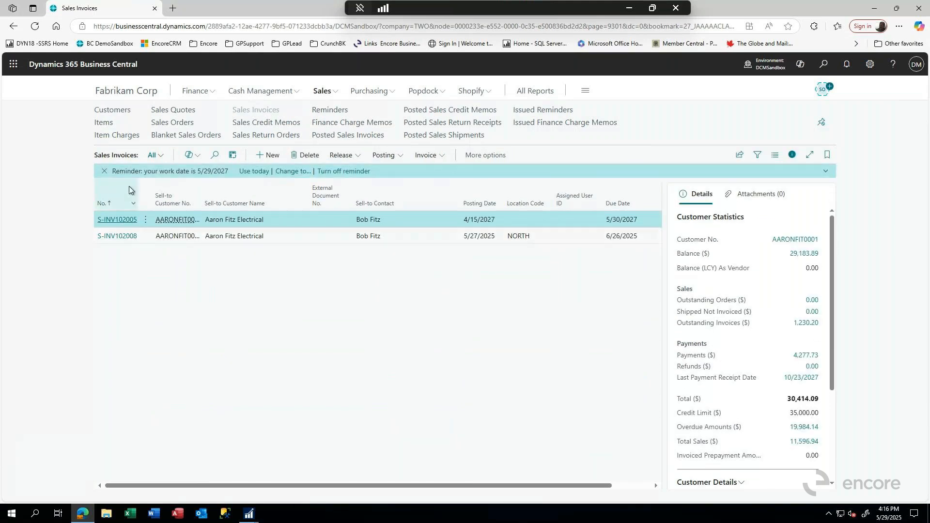
pyautogui.click(270, 157)
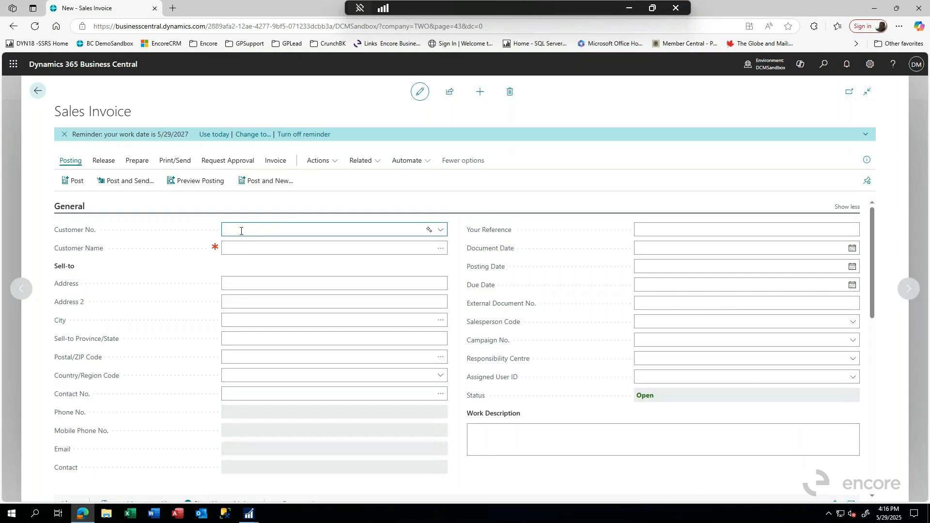
# - Look up the customer with "aa" and assign Aaron Fitz Electrical to the sales invoice
pyautogui.click(234, 250)
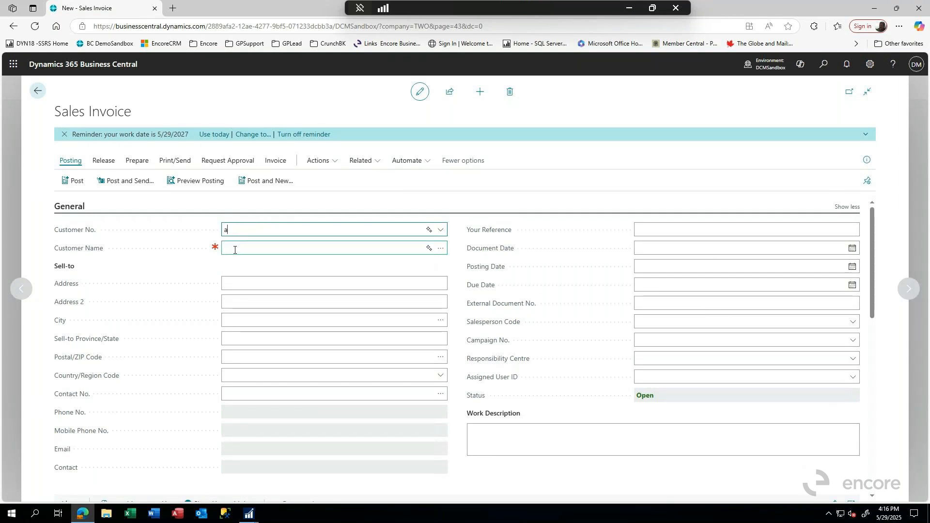
pyautogui.press('Tab')
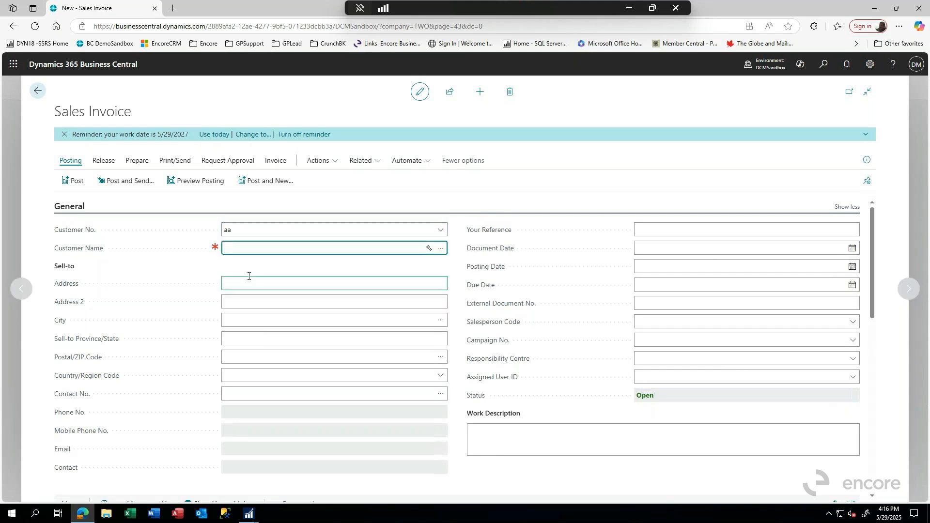
pyautogui.click(232, 230)
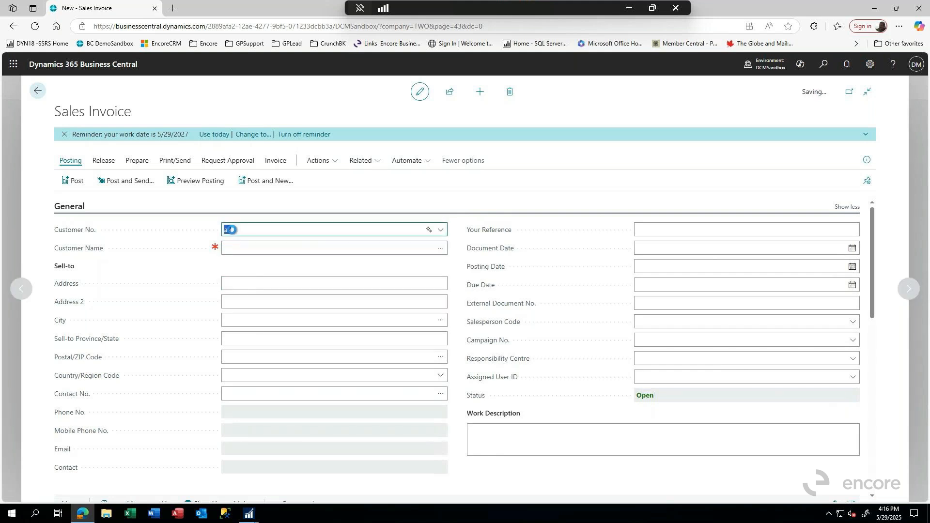
pyautogui.write('aa')
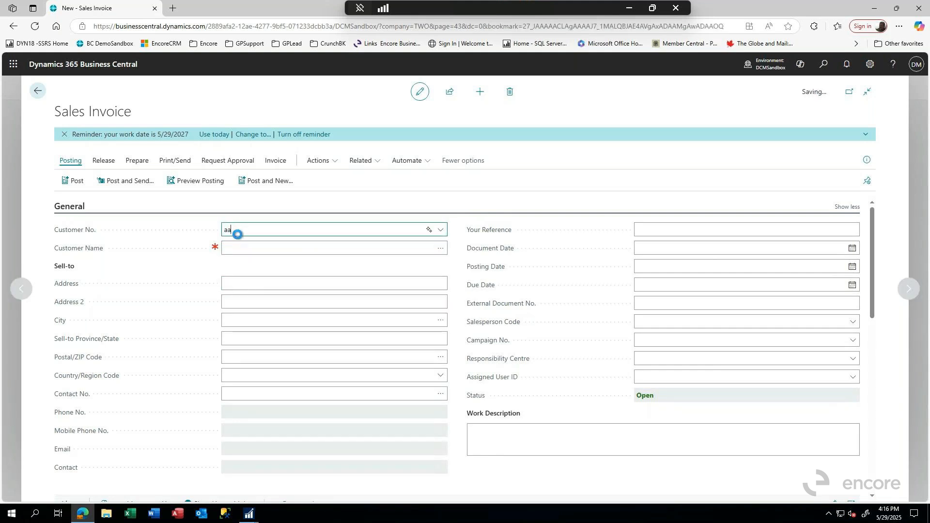
pyautogui.click(263, 249)
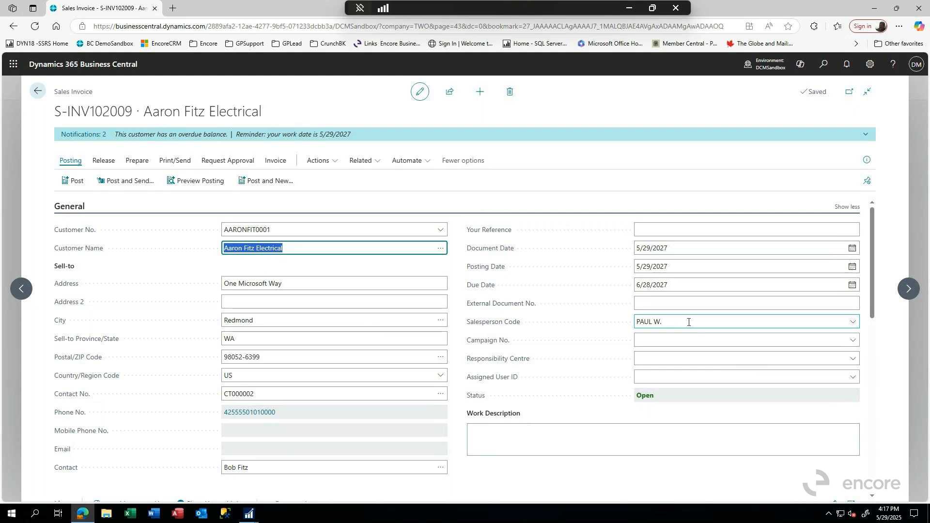
# - Make the first invoice line a G/L Account line and choose account 4110, US Sales - Retail/Parts
pyautogui.scroll(-8, 686, 327)
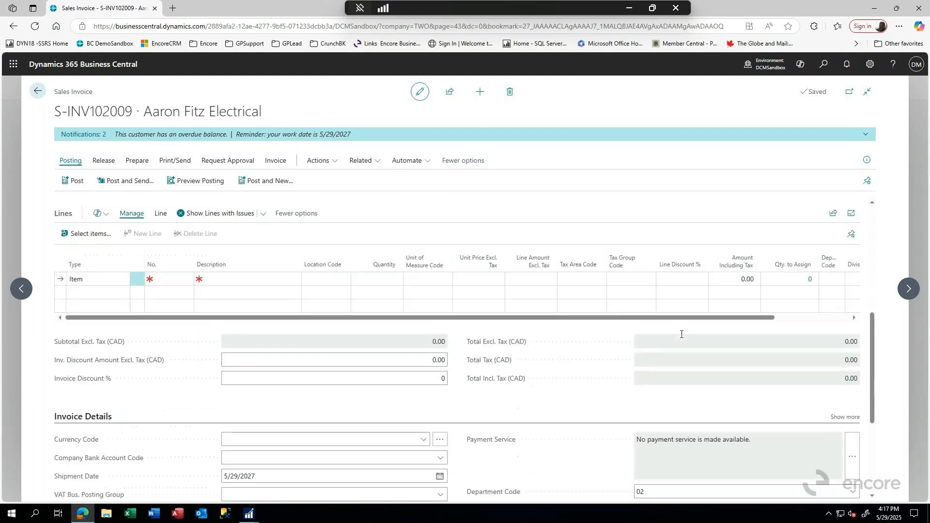
pyautogui.scroll(3, 681, 337)
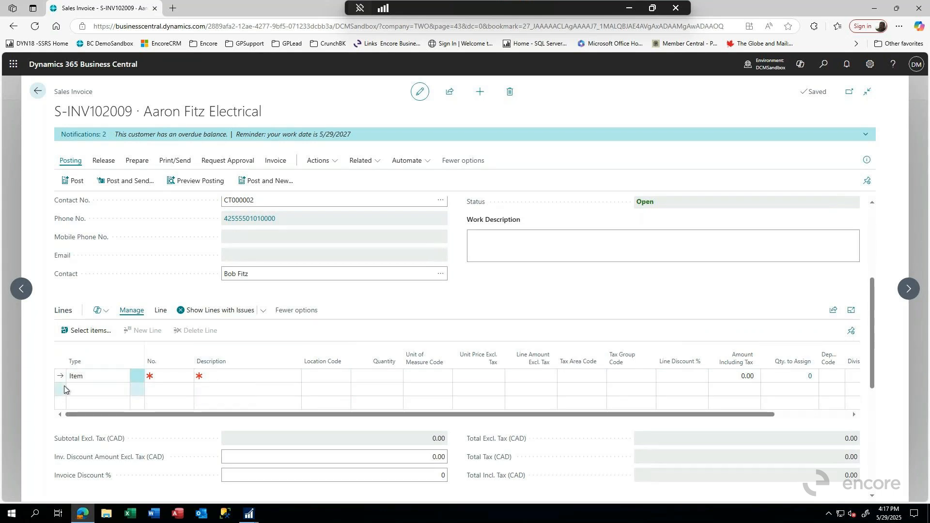
pyautogui.click(99, 377)
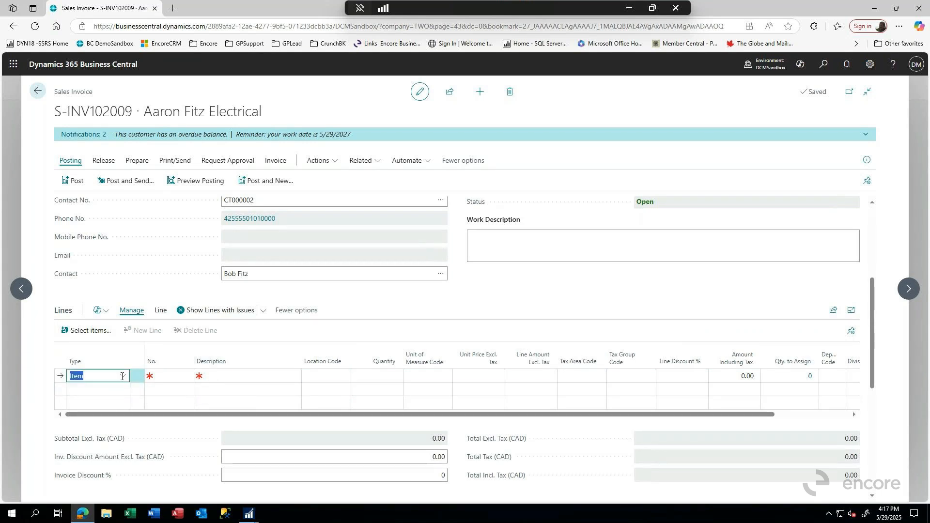
pyautogui.click(124, 377)
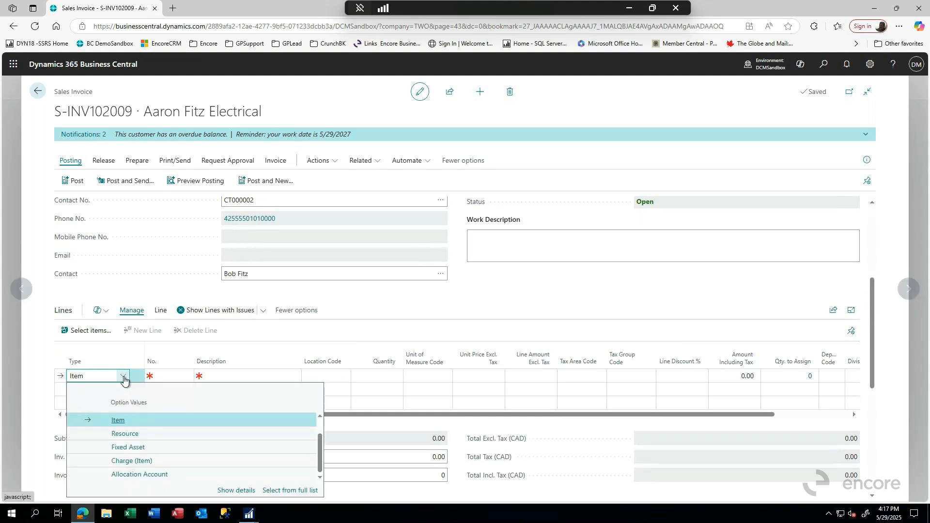
pyautogui.scroll(2, 130, 429)
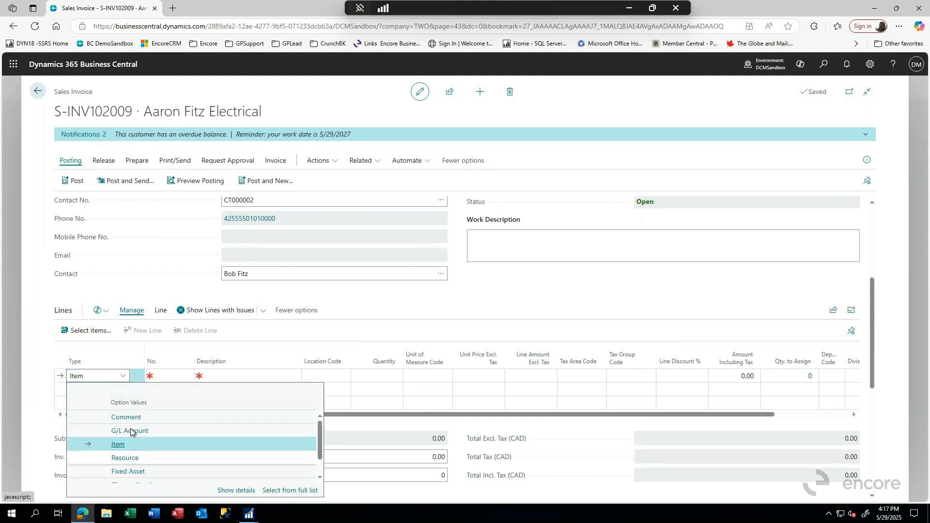
pyautogui.click(128, 431)
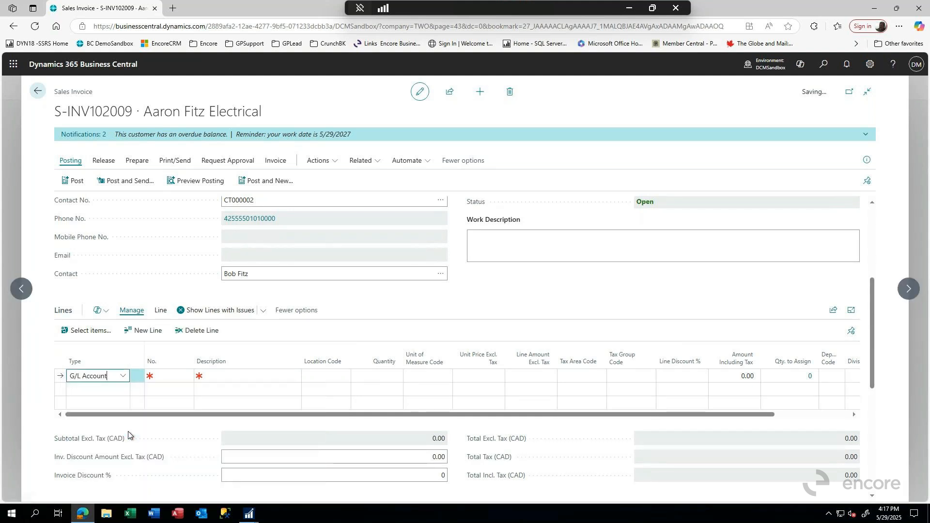
pyautogui.press('Tab')
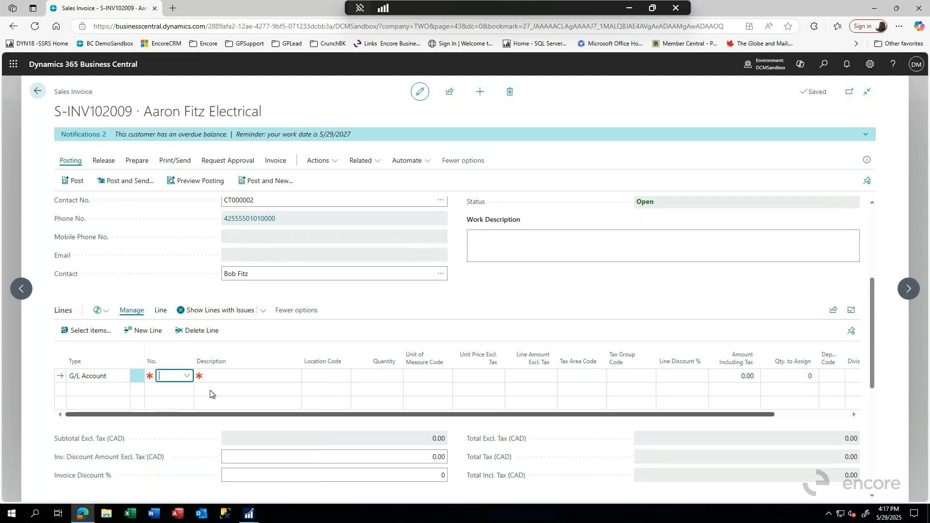
pyautogui.write('4110')
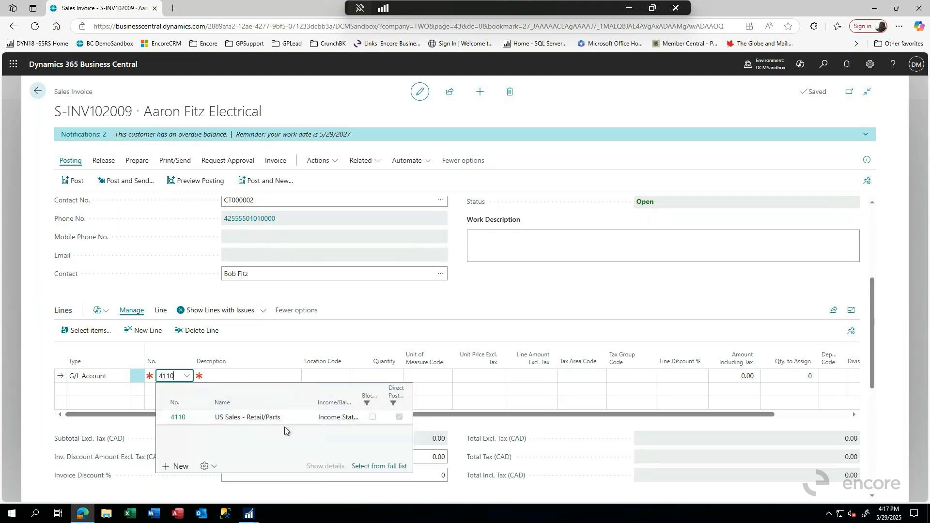
pyautogui.click(246, 418)
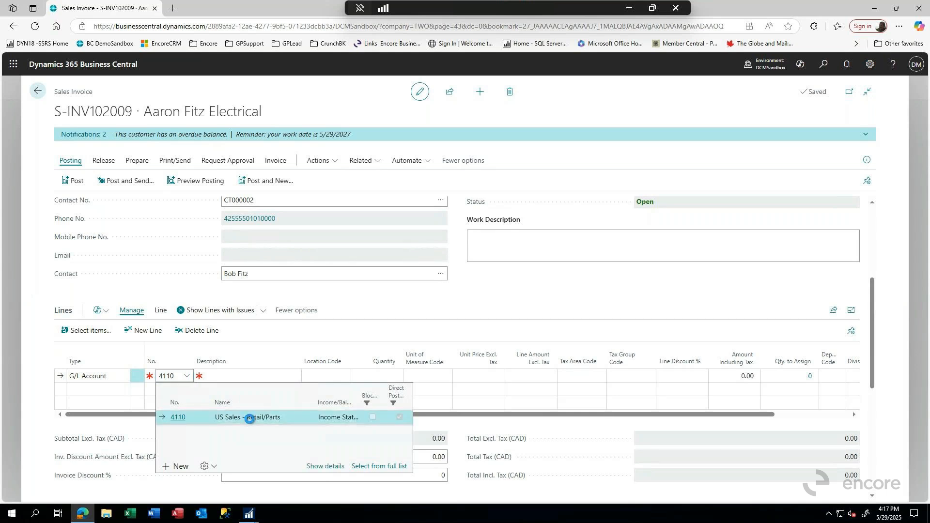
# - Set the first invoice line's quantity to 1 and its unit of measure code to EACH
pyautogui.press('Tab')
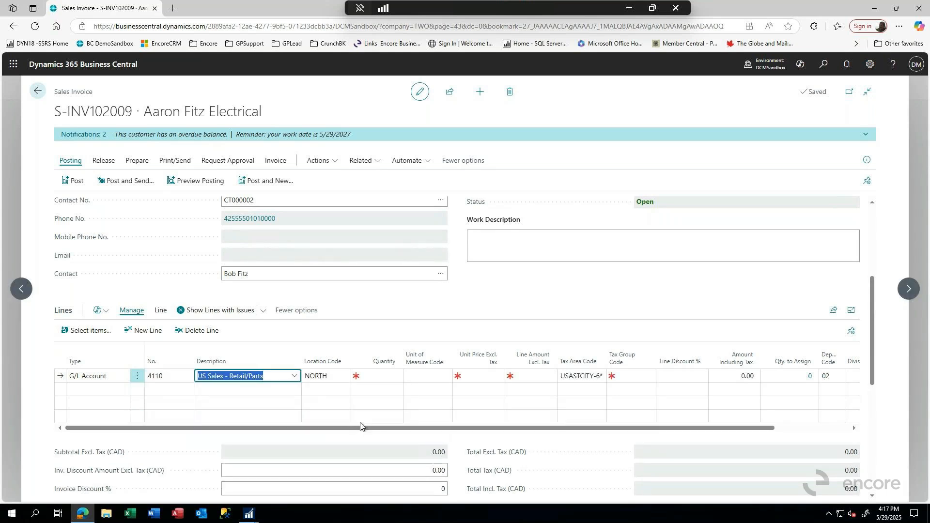
pyautogui.press('Tab')
pyautogui.press('Tab')
pyautogui.press('Tab')
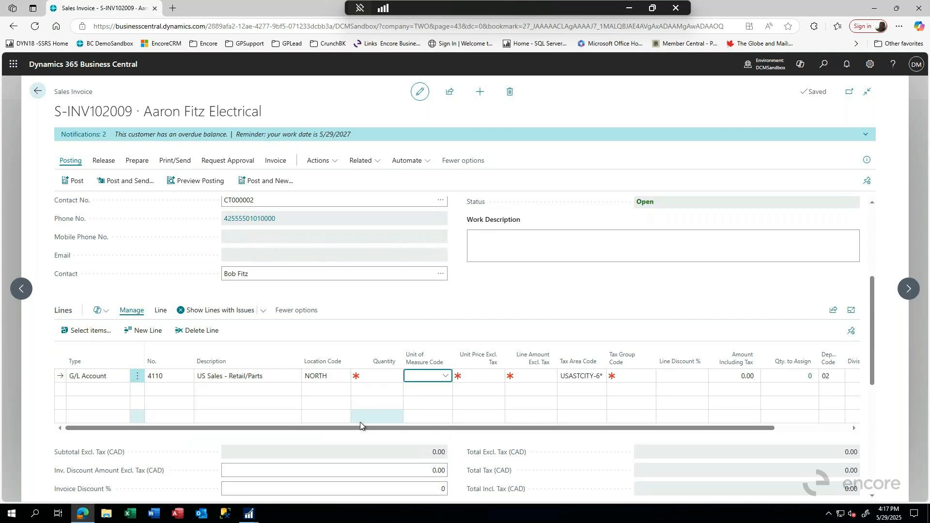
pyautogui.hotkey('shift', 'Tab')
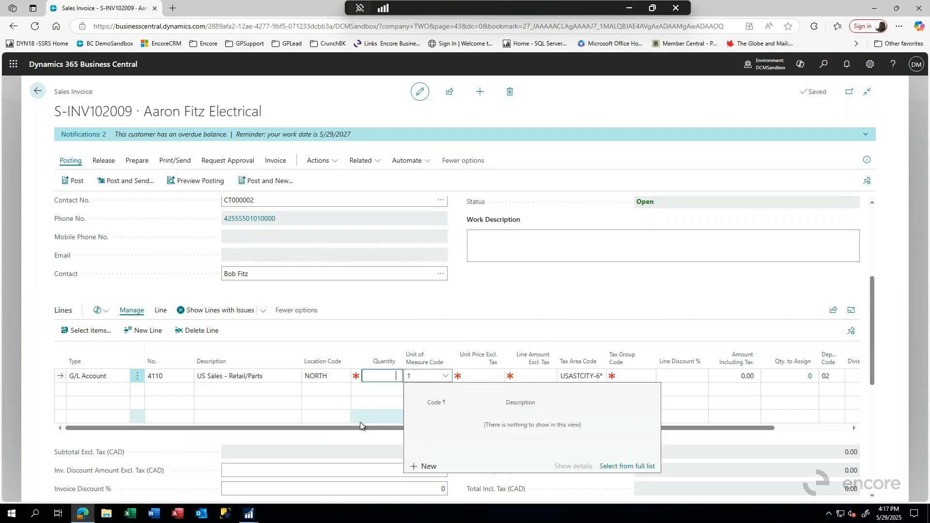
pyautogui.write('1')
pyautogui.press('Tab')
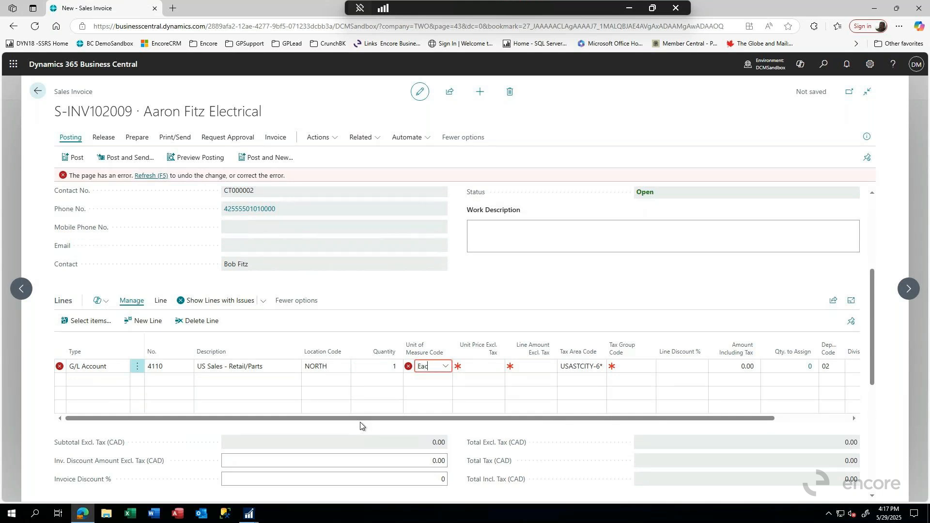
pyautogui.press('Tab')
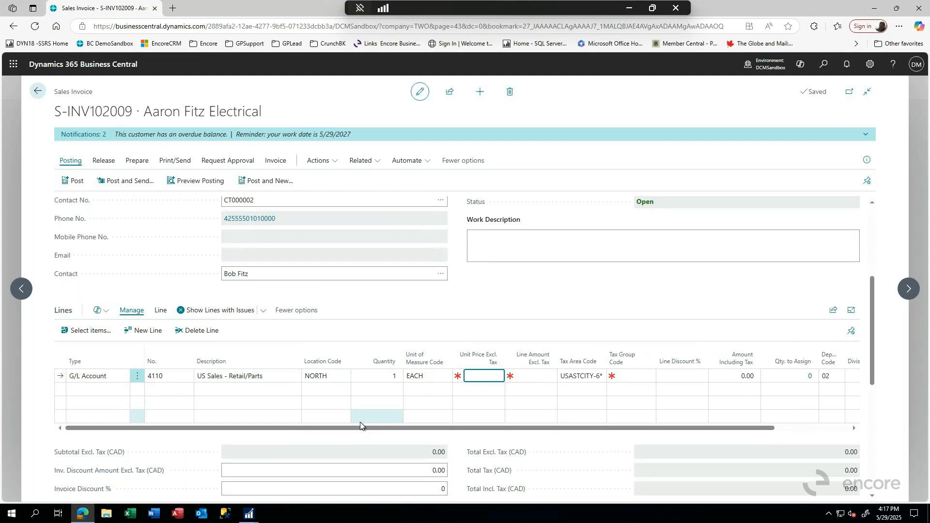
# - Give the first line a unit price of 500 excluding tax and the tax group code GSTHSTONLY
pyautogui.write('500')
pyautogui.press('Tab')
pyautogui.press('Tab')
pyautogui.press('Tab')
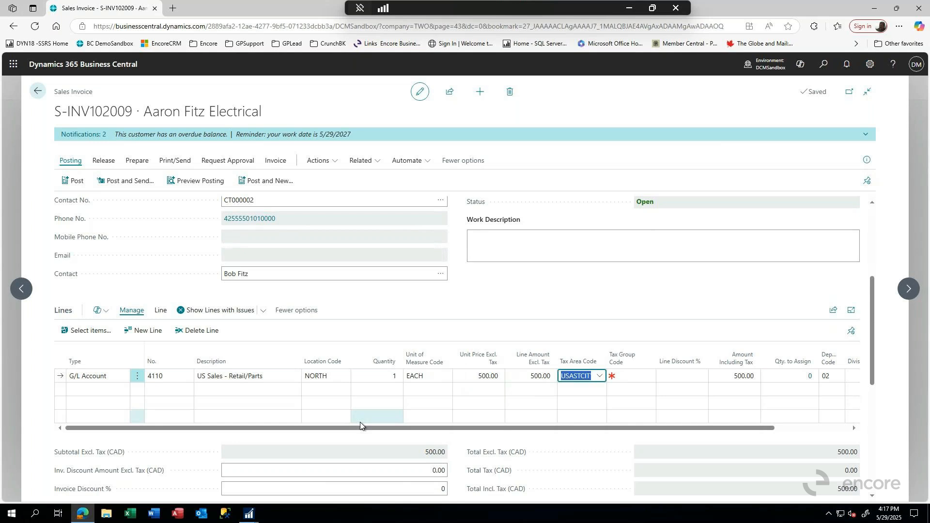
pyautogui.press('Tab')
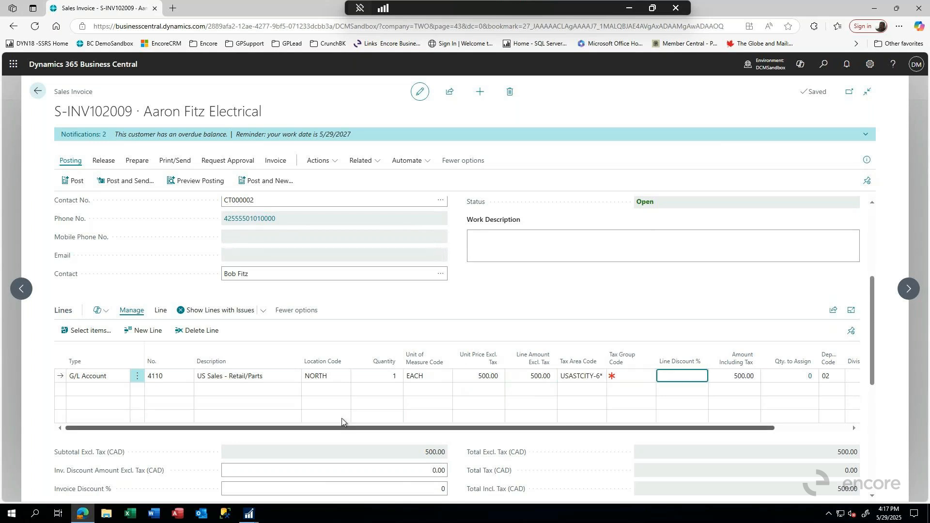
pyautogui.click(649, 377)
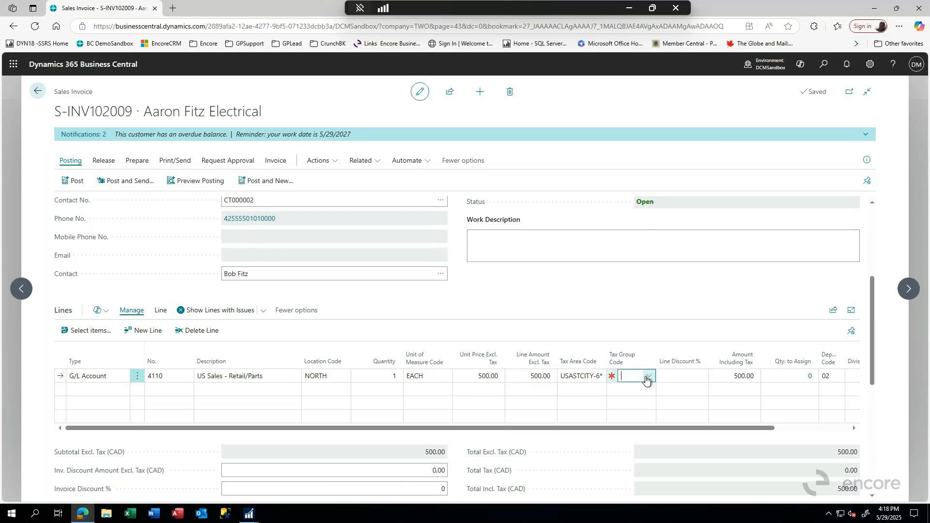
pyautogui.click(649, 376)
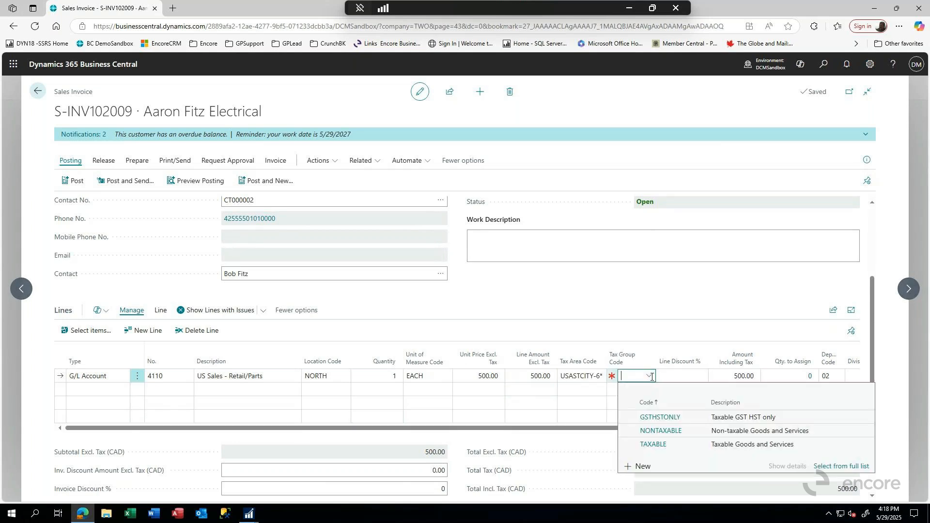
pyautogui.click(651, 417)
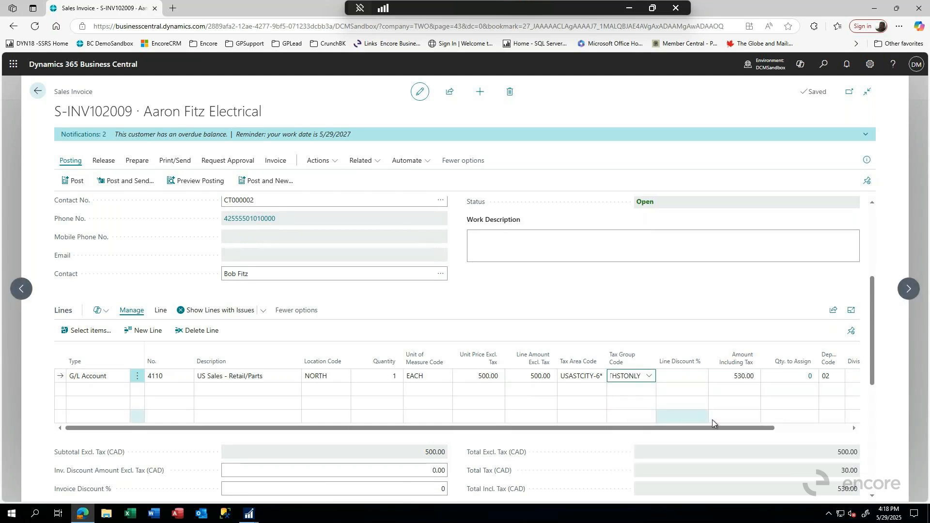
pyautogui.press('Tab')
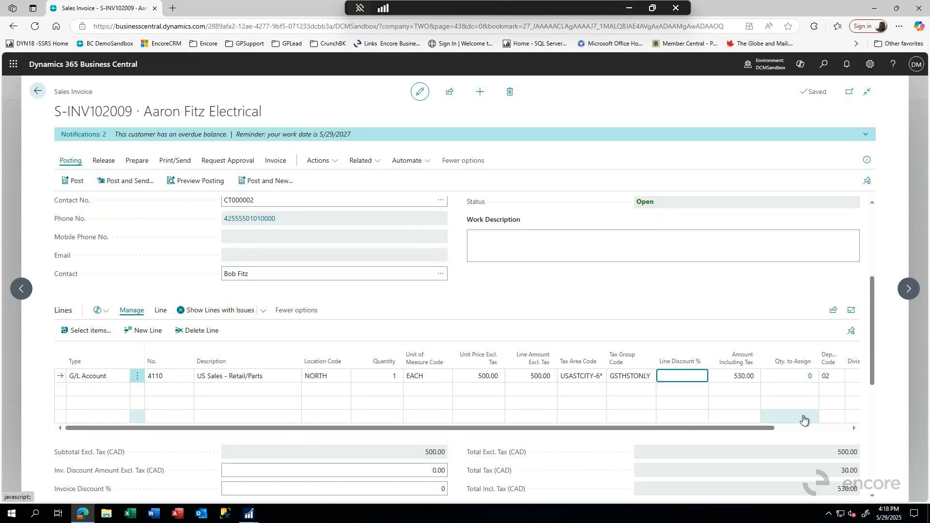
# - Assign division code 000, Balance Sheet, to the first invoice line, keeping its department code
pyautogui.press('Tab')
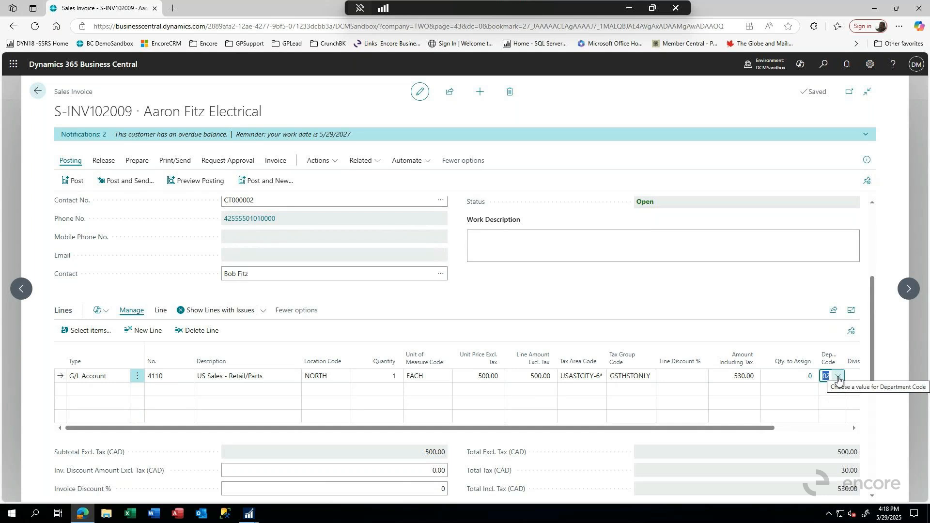
pyautogui.press('Tab')
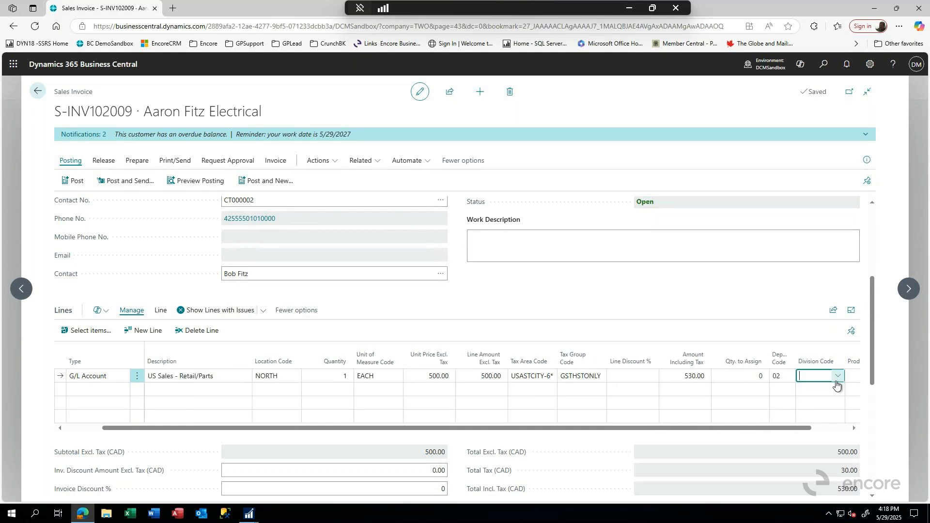
pyautogui.click(839, 377)
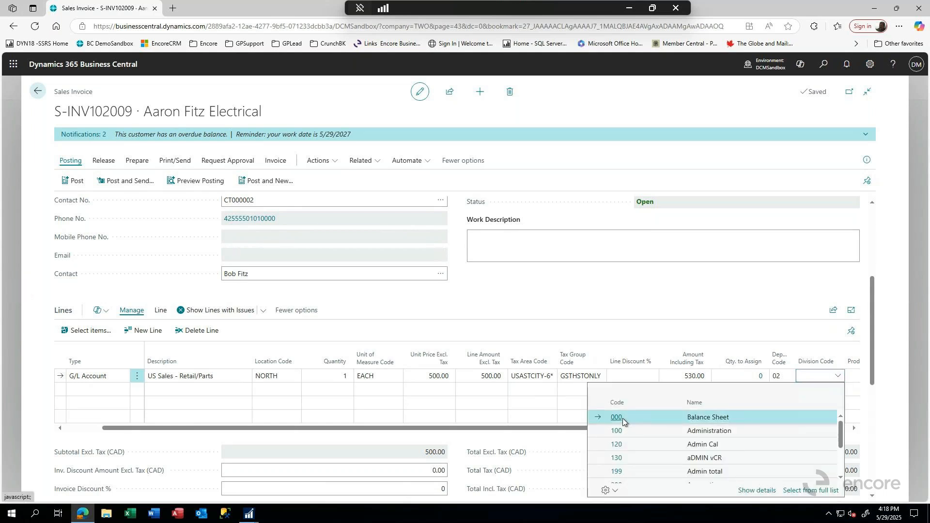
pyautogui.click(623, 418)
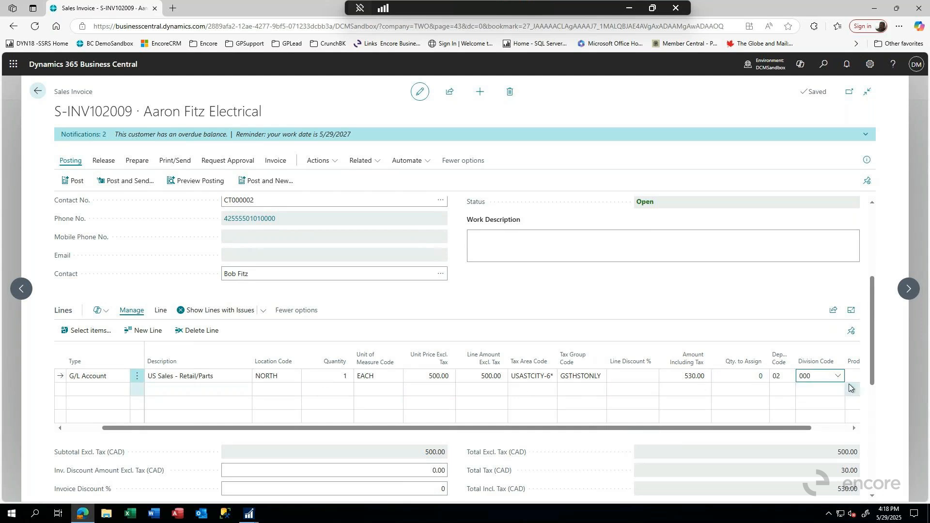
pyautogui.click(819, 429)
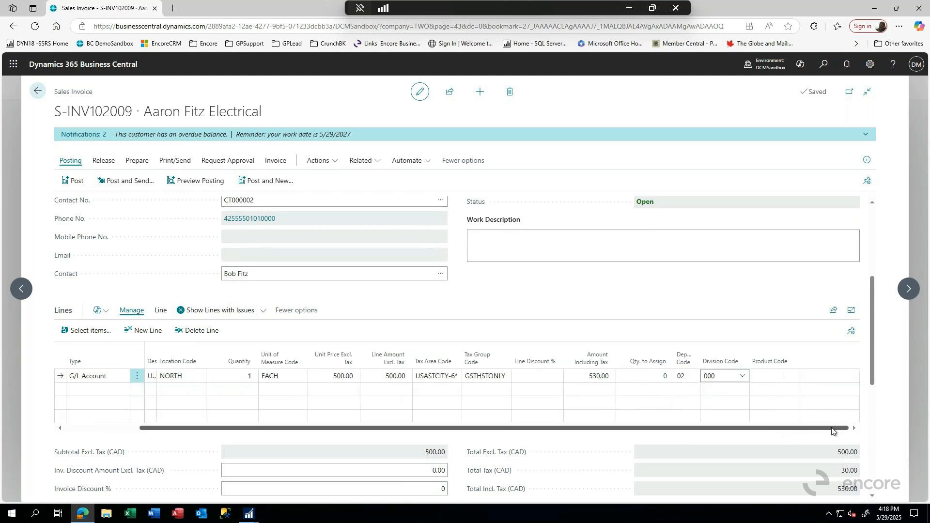
# - Add a second G/L Account line to the invoice for account 4110
pyautogui.moveTo(806, 431); pyautogui.dragTo(617, 442)
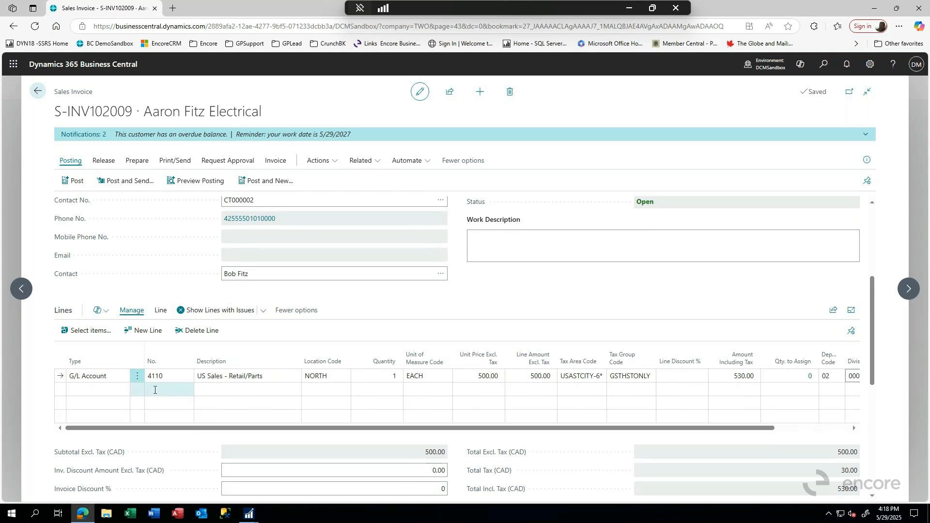
pyautogui.click(178, 390)
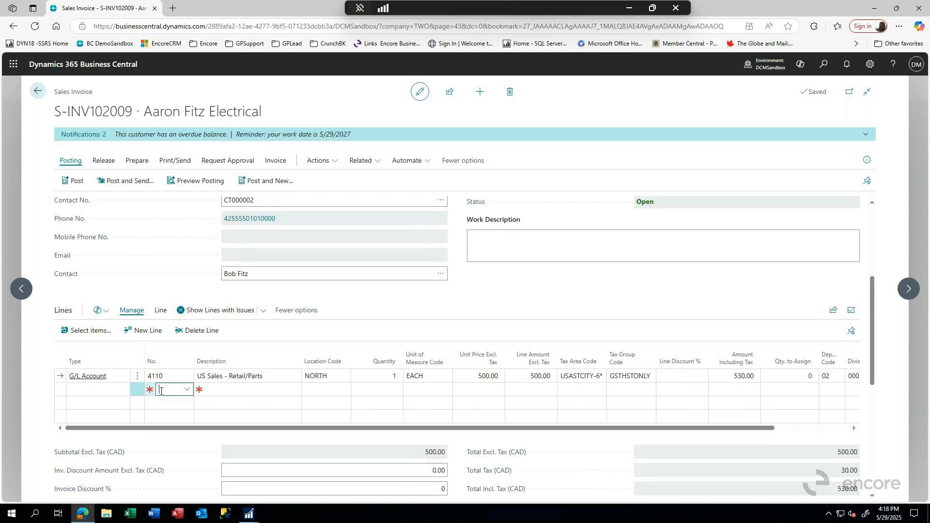
pyautogui.click(187, 391)
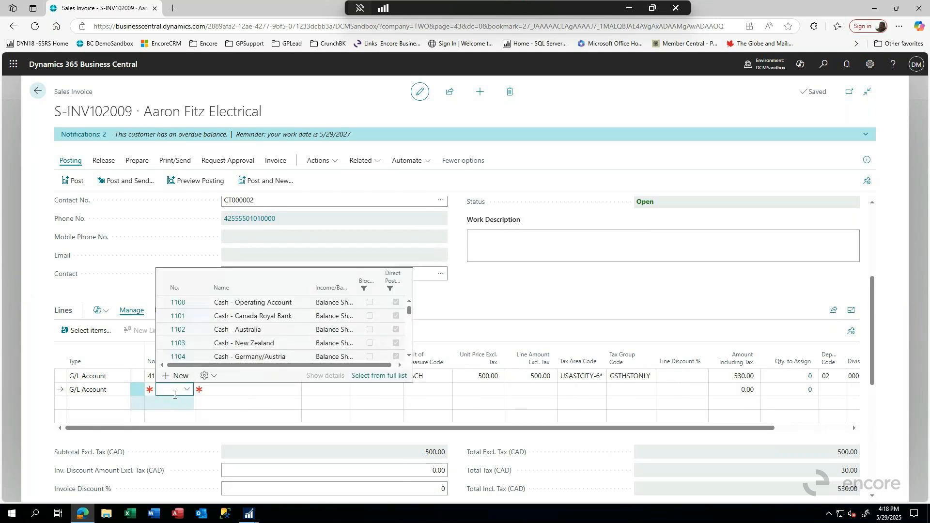
pyautogui.write('411')
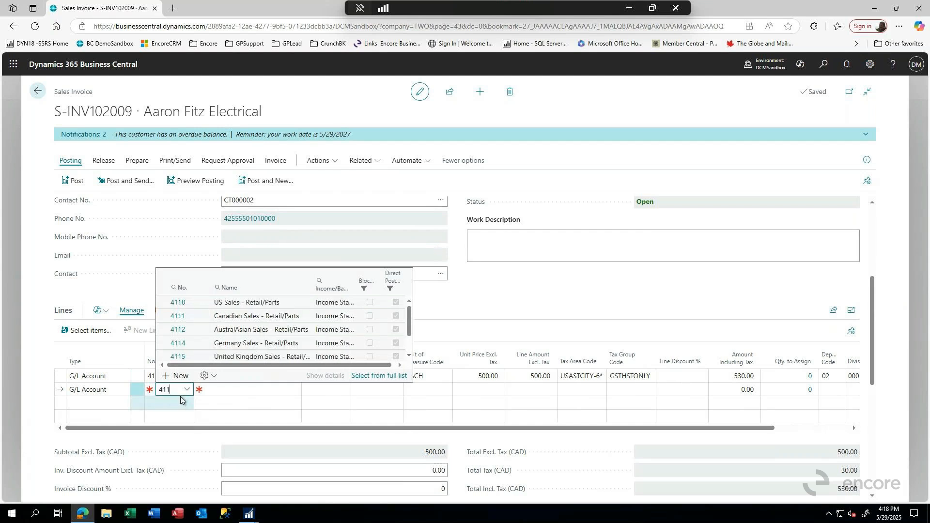
pyautogui.write('0')
pyautogui.press('Tab')
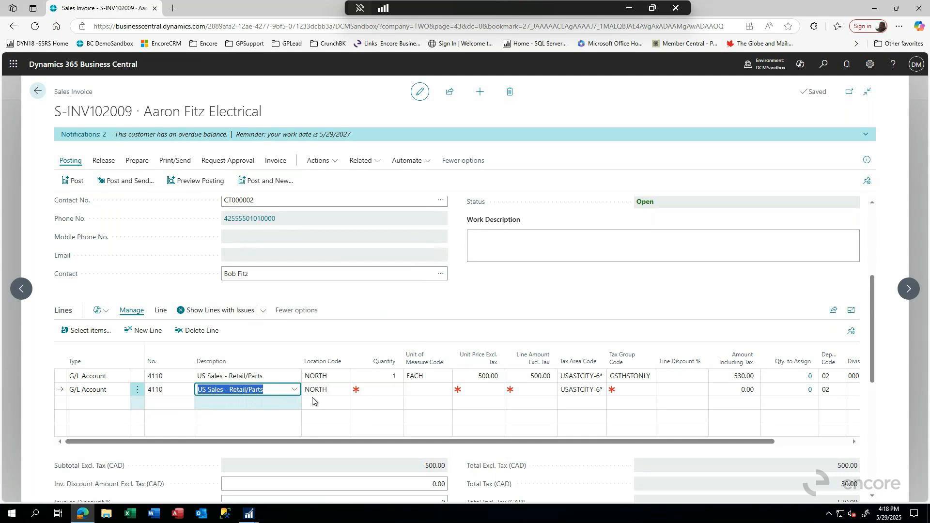
# - Set the second line's quantity to 1, unit of measure code to EACH and unit price to 400
pyautogui.press('Tab')
pyautogui.press('Tab')
pyautogui.write('1')
pyautogui.press('Tab')
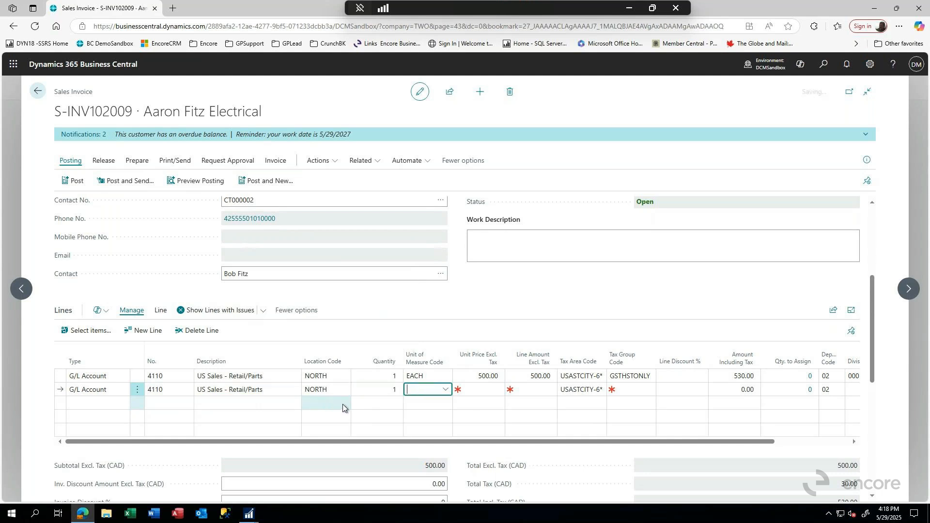
pyautogui.write('each')
pyautogui.press('Tab')
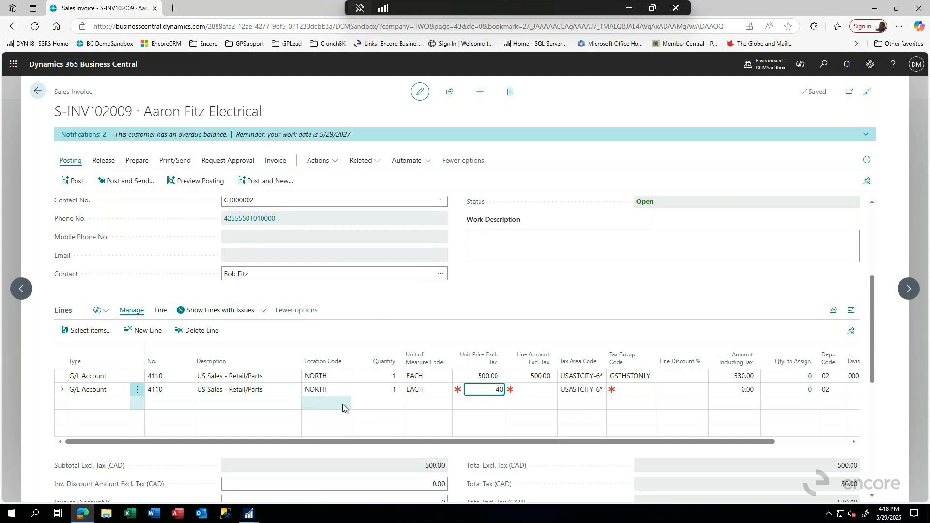
# - Change the first line's unit price to 600 and set the second line's tax group code to GSTHSTONLY
pyautogui.click(484, 376)
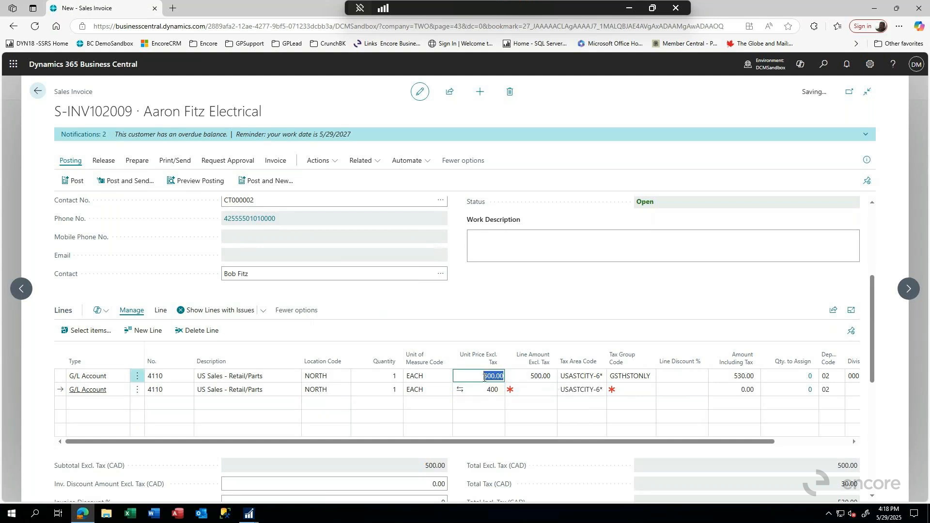
pyautogui.write('600')
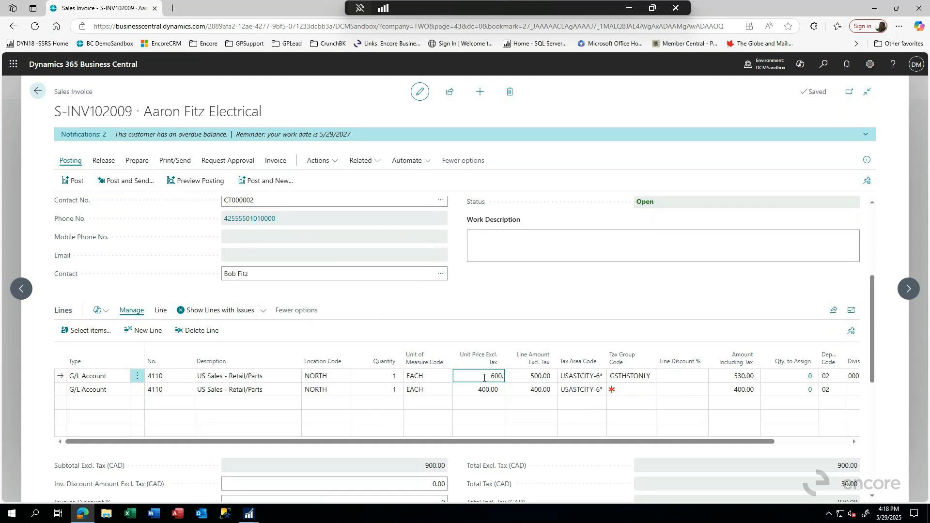
pyautogui.click(649, 392)
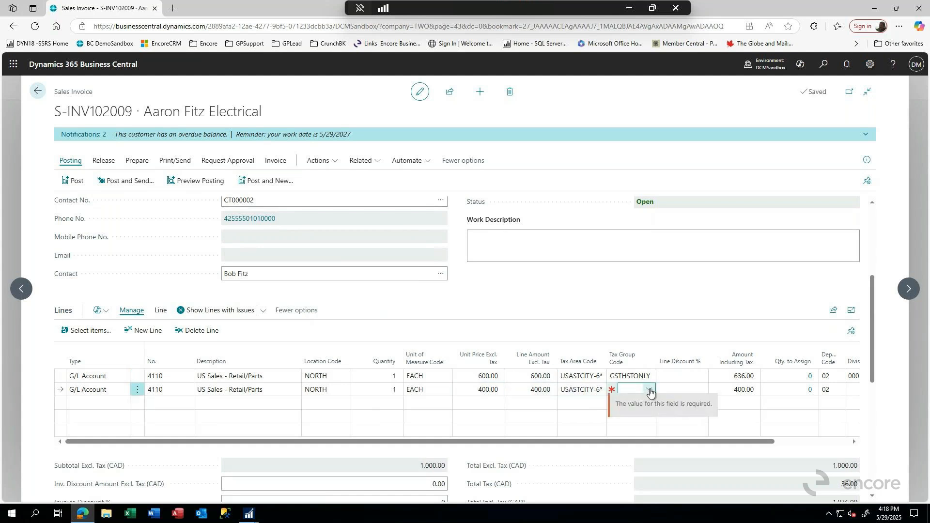
pyautogui.click(650, 390)
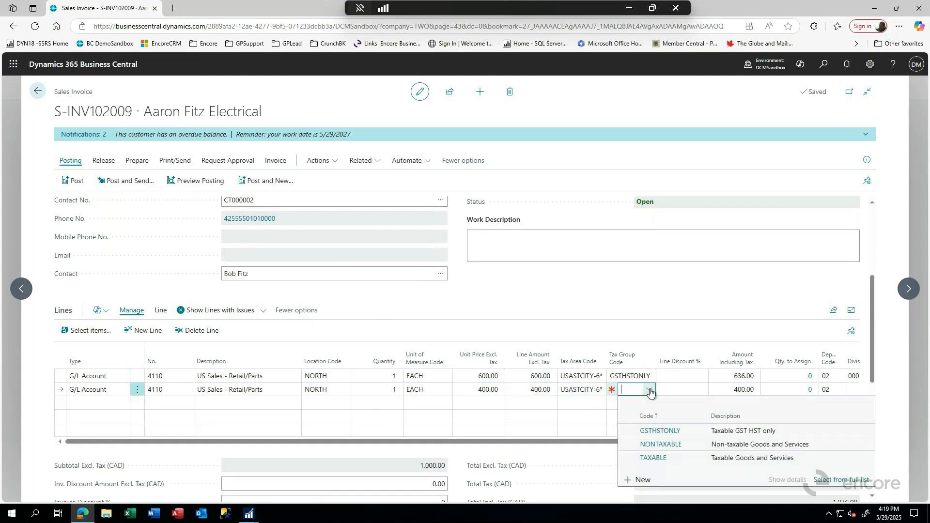
pyautogui.click(658, 435)
pyautogui.press('Tab')
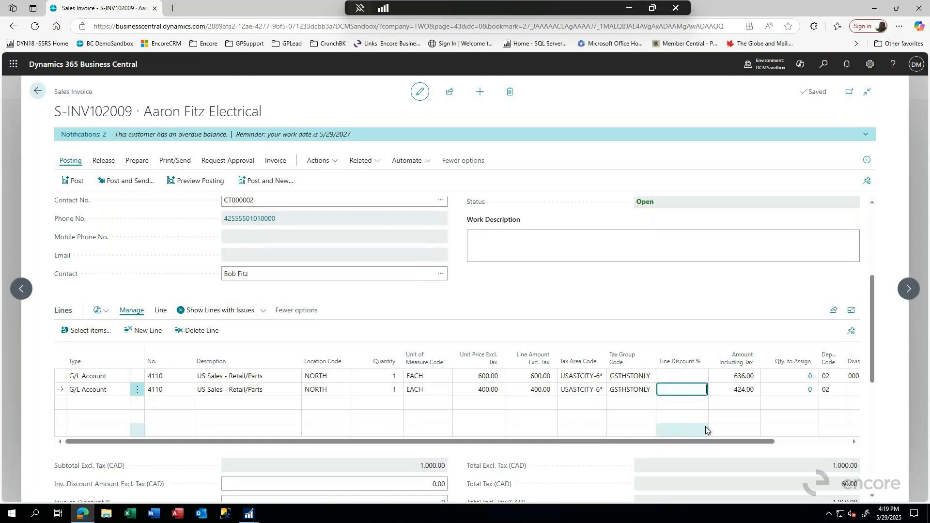
# - Assign division code 000, Balance Sheet, to the second invoice line
pyautogui.press('Tab')
pyautogui.press('Tab')
pyautogui.press('Tab')
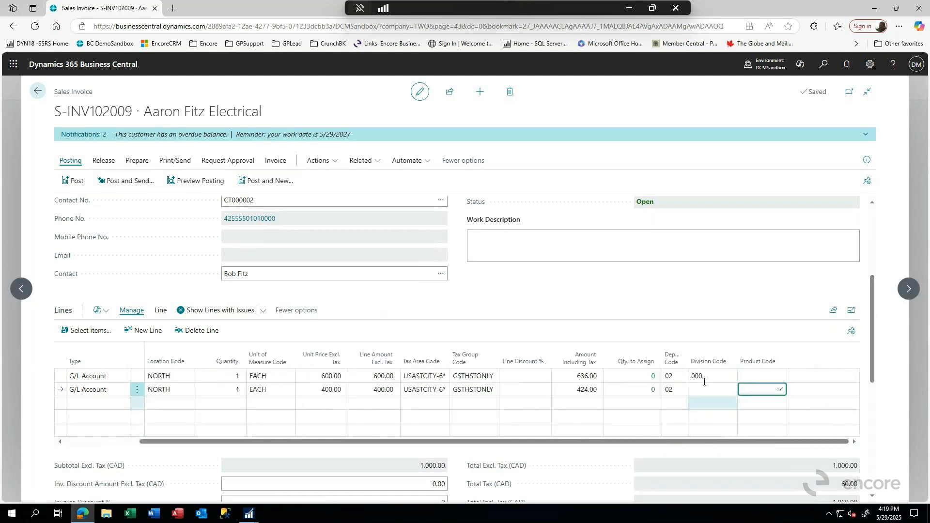
pyautogui.click(703, 389)
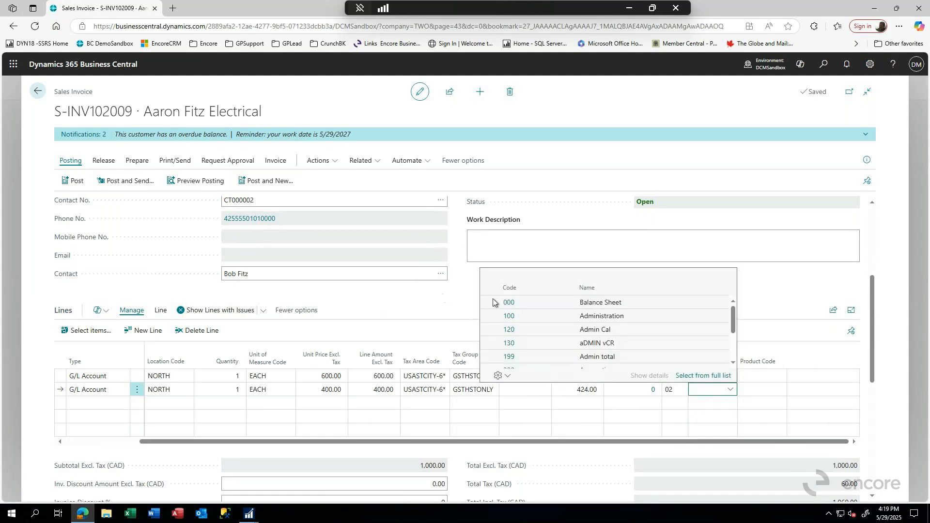
pyautogui.click(508, 302)
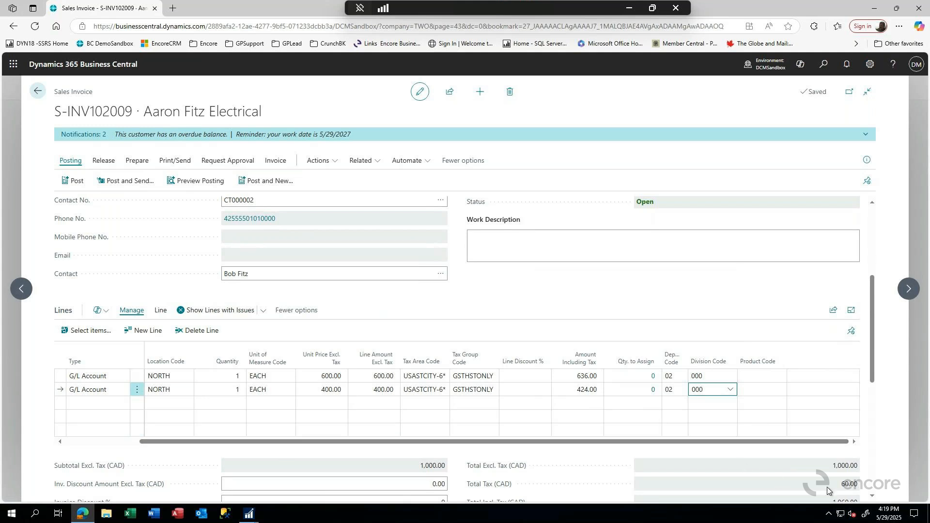
# - Preview the invoice's posting, examine its G/L entries, and return to the sales invoice
pyautogui.click(183, 182)
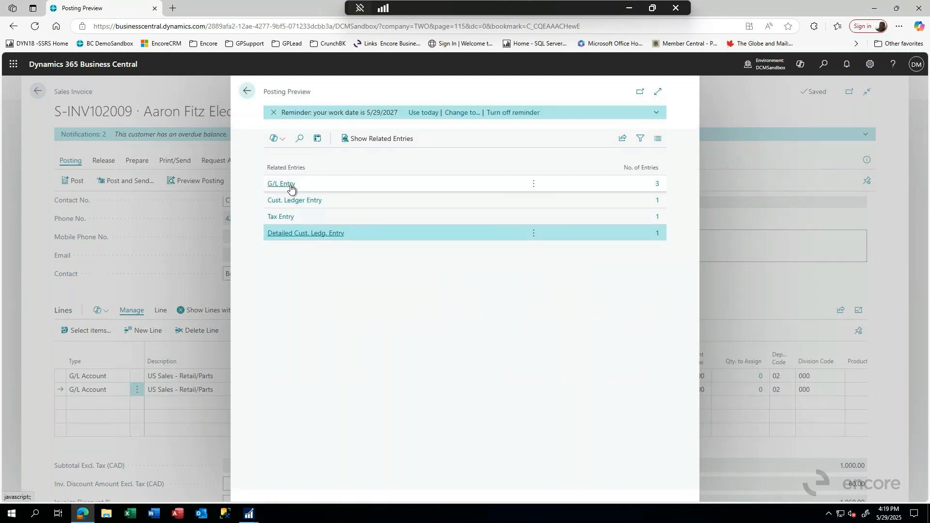
pyautogui.click(291, 188)
pyautogui.click(290, 186)
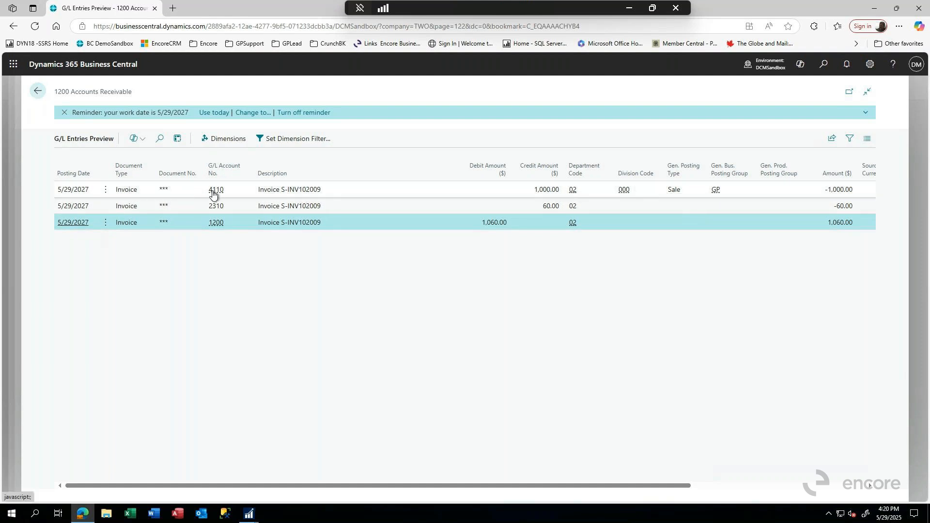
pyautogui.click(33, 92)
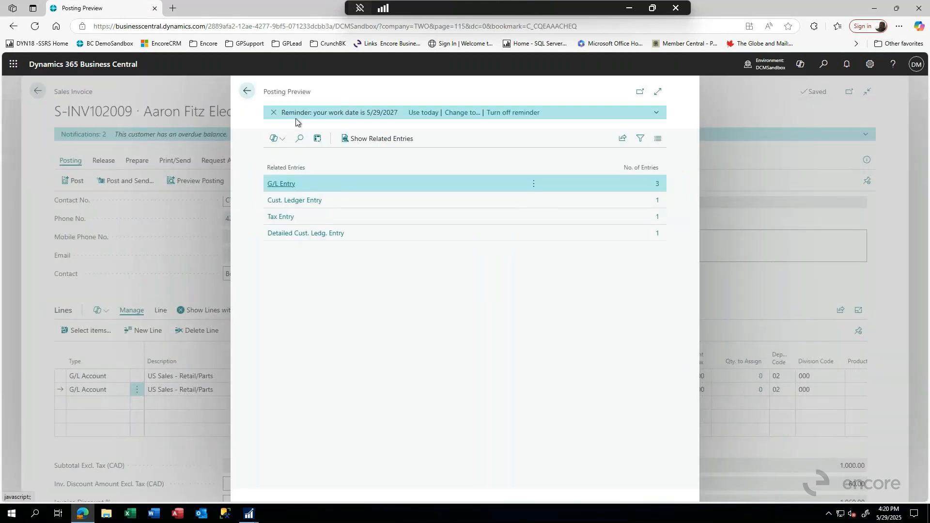
pyautogui.click(250, 94)
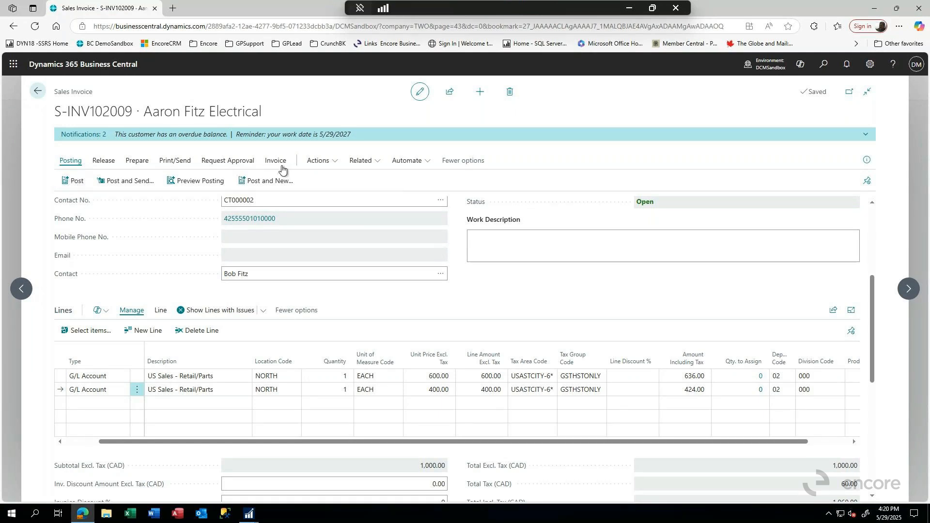
# - Preview the draft invoice printout, examine its lines and totals, and return to the sales invoice
pyautogui.click(170, 161)
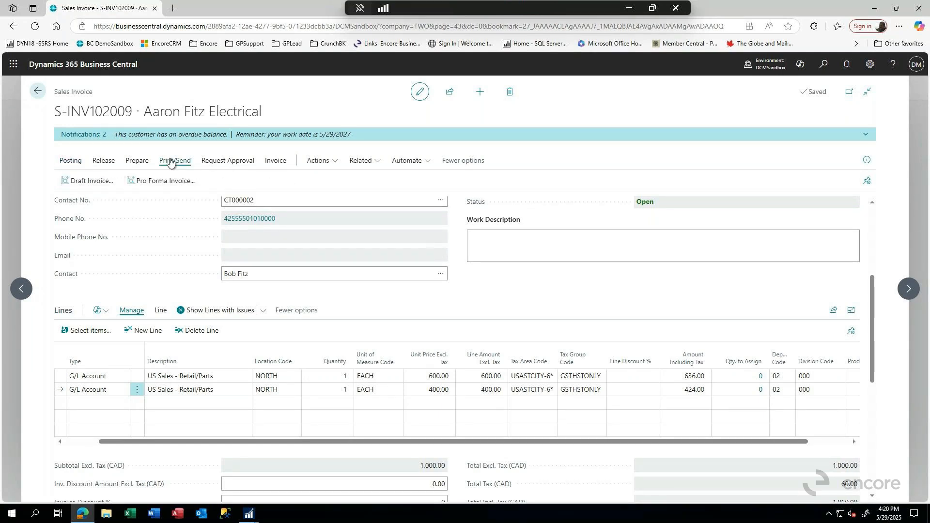
pyautogui.click(99, 182)
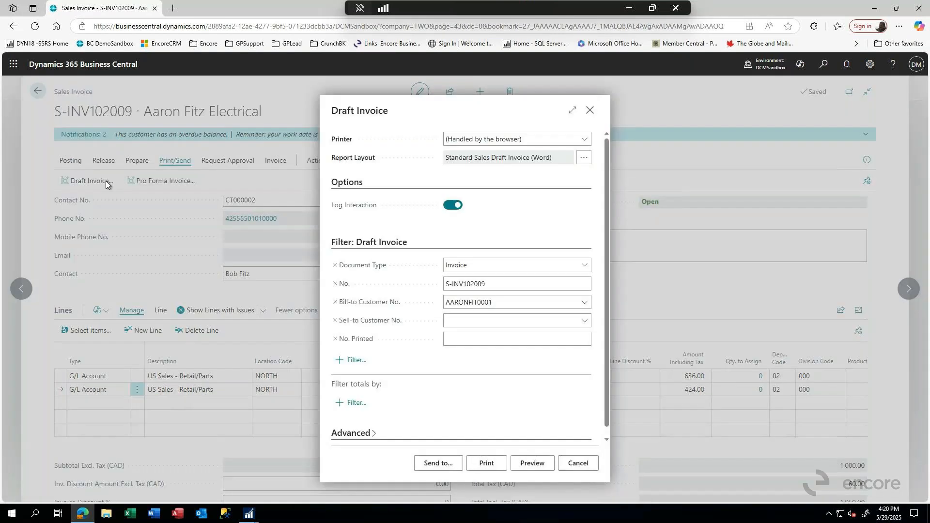
pyautogui.click(527, 465)
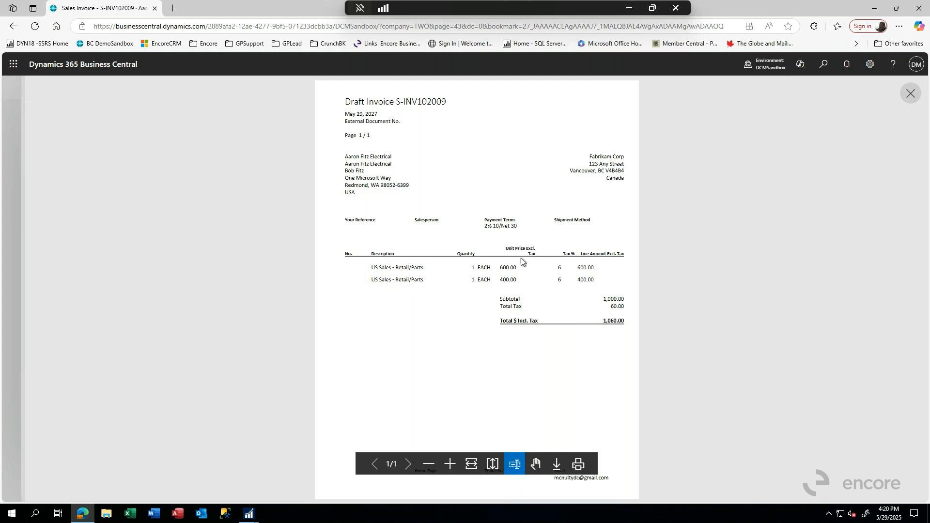
pyautogui.click(911, 93)
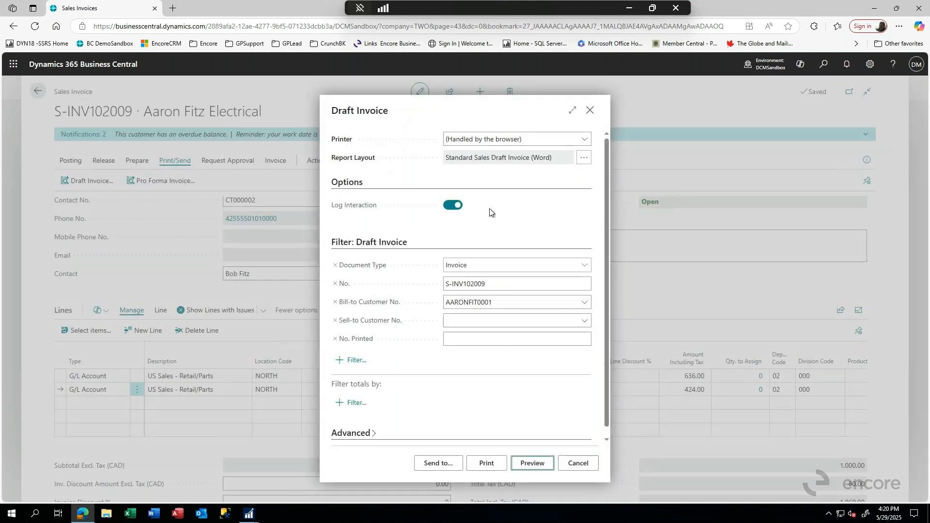
pyautogui.click(590, 111)
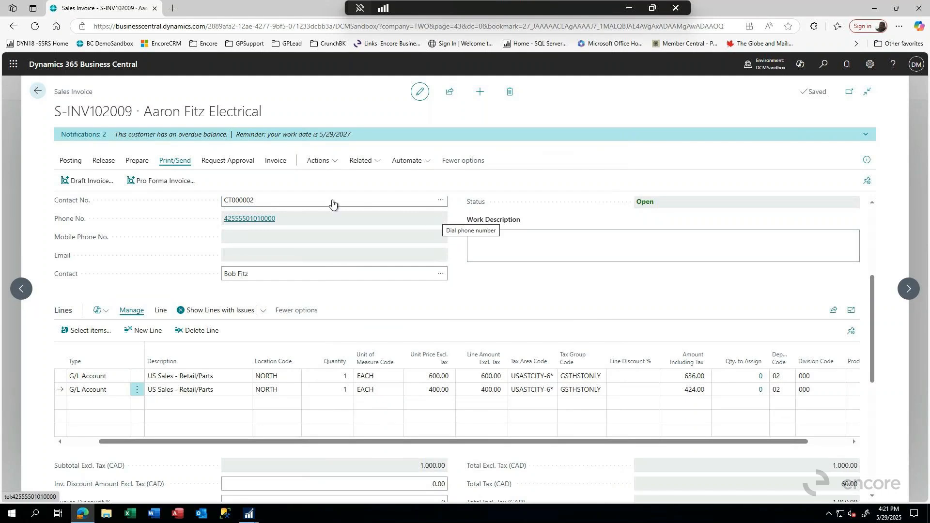
# - Exit the unposted sales invoice and open the Sales Journals page
pyautogui.click(39, 93)
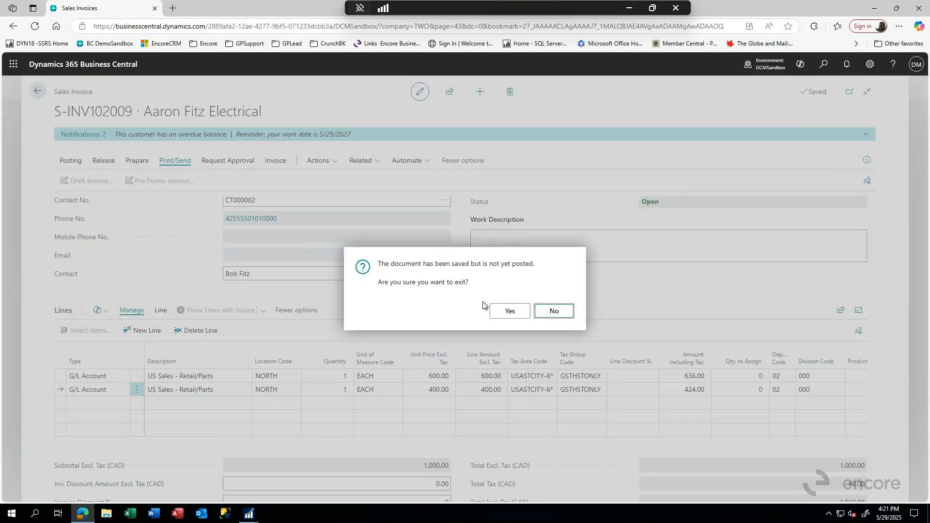
pyautogui.click(507, 314)
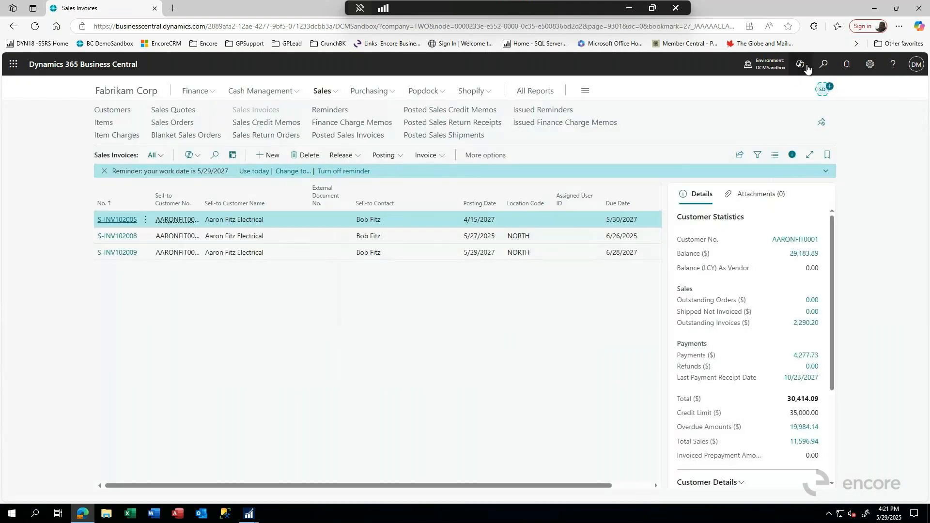
pyautogui.click(824, 65)
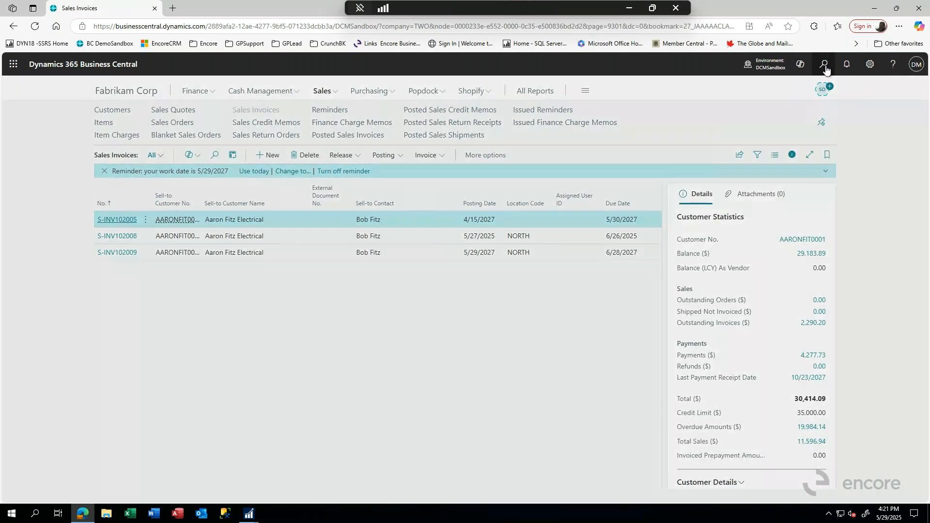
pyautogui.write('slaes jou')
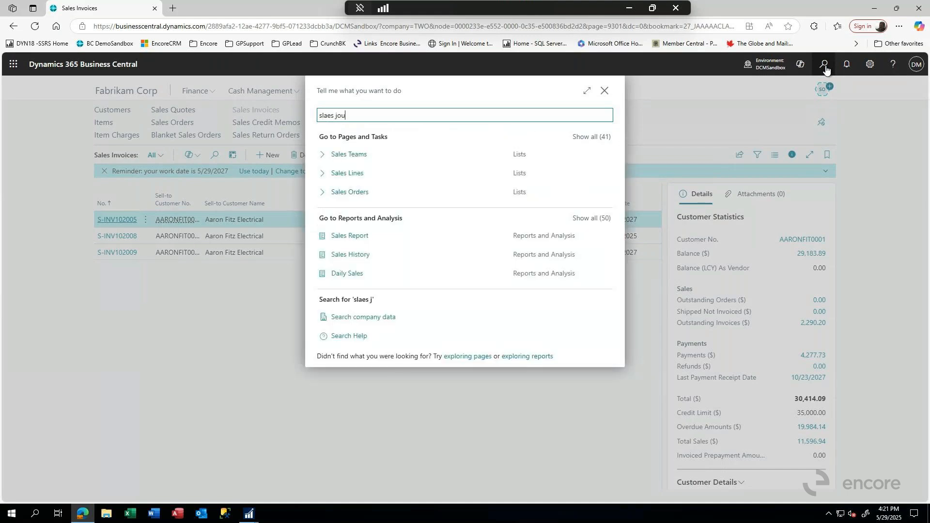
pyautogui.write('rn')
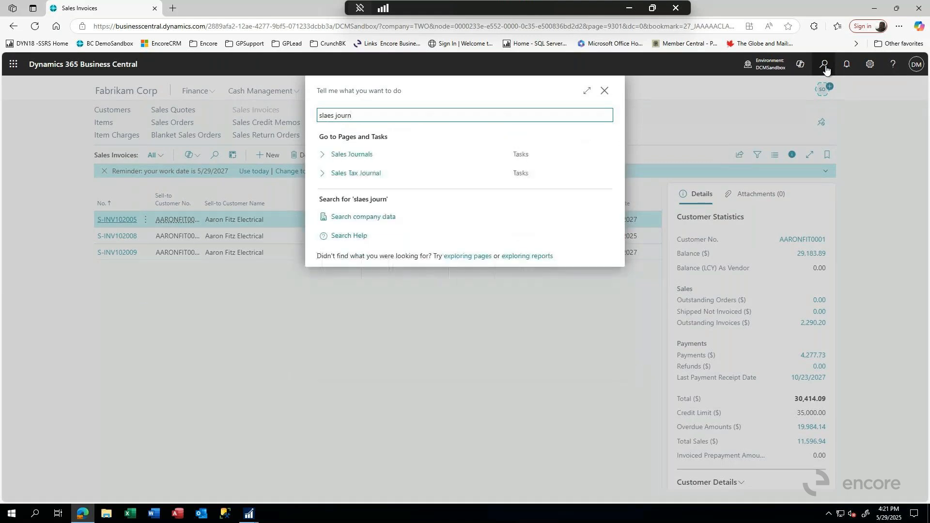
pyautogui.click(347, 159)
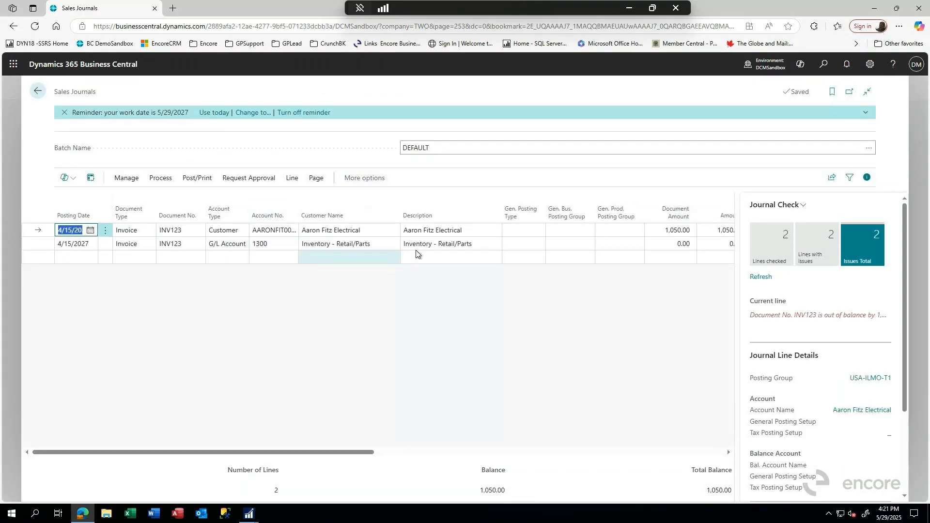
# - Add an Invoice line to the DEFAULT sales journal batch with document number INV124 and G/L account 4110
pyautogui.click(74, 256)
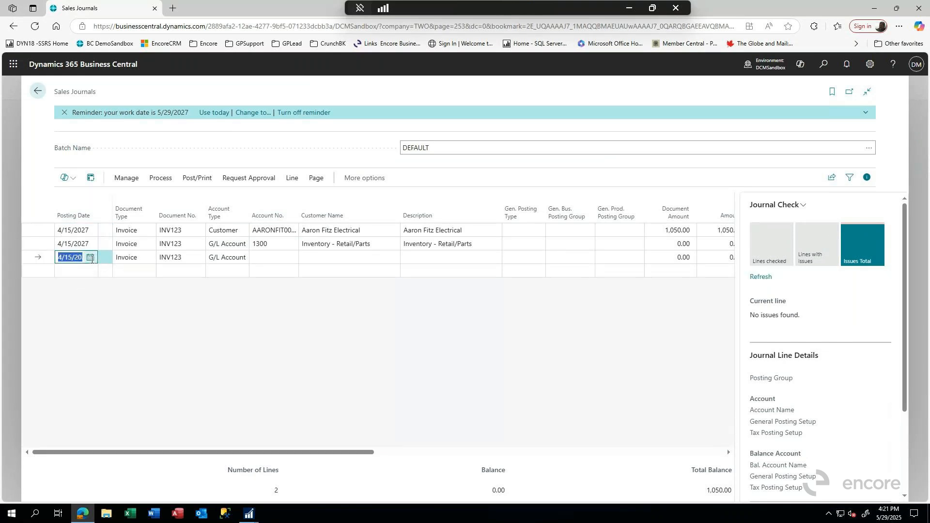
pyautogui.press('Tab')
pyautogui.press('Tab')
pyautogui.click(187, 259)
pyautogui.press('BackSpace')
pyautogui.write('4')
pyautogui.press('Tab')
pyautogui.press('Tab')
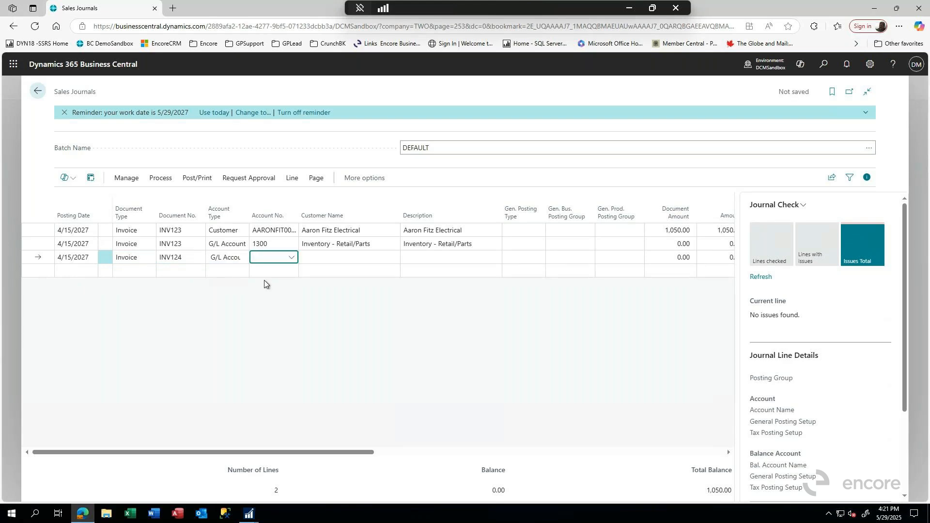
pyautogui.write('4110')
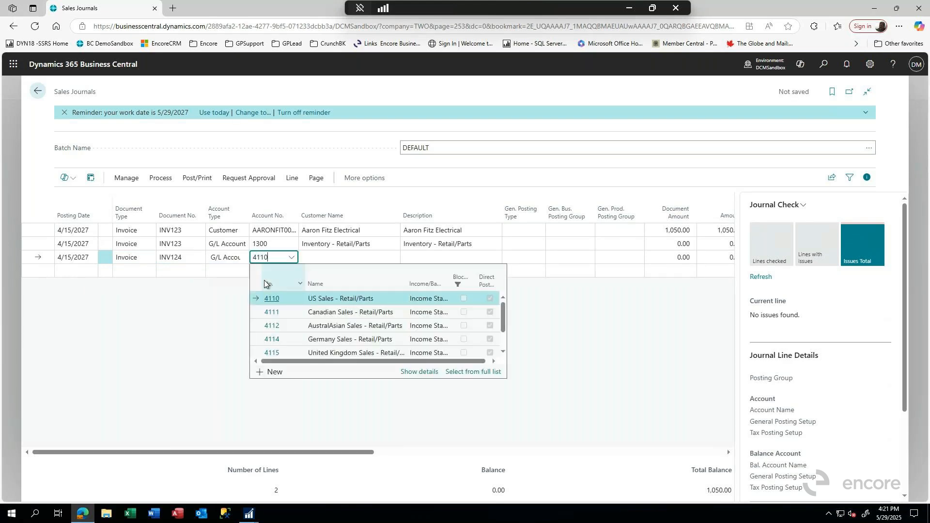
pyautogui.press('Tab')
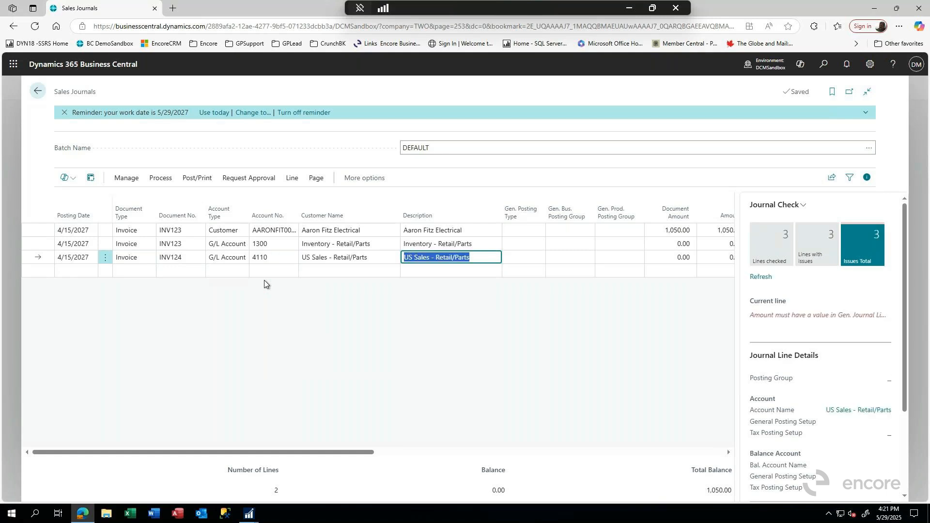
# - Set the document amount of the INV124 G/L account line to 400
pyautogui.press('Tab')
pyautogui.press('Tab')
pyautogui.press('Tab')
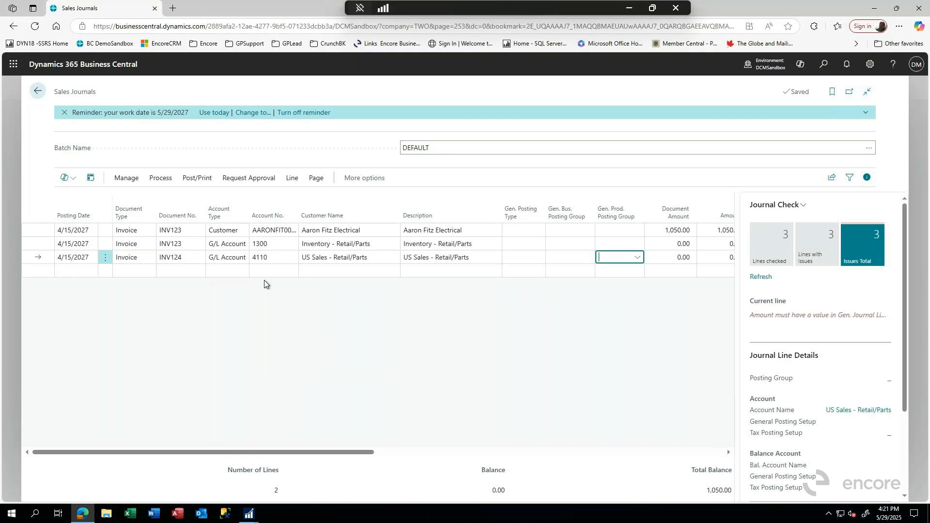
pyautogui.press('Tab')
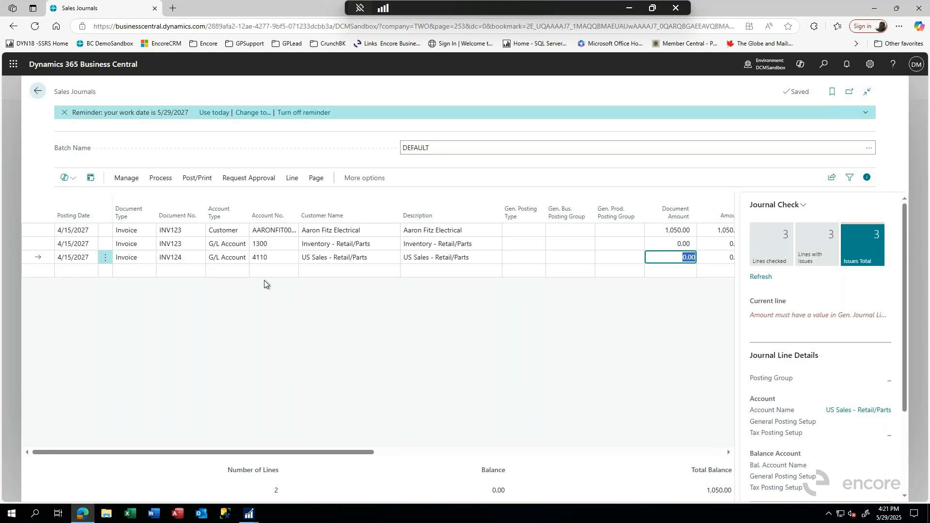
pyautogui.write('500')
pyautogui.write('0')
pyautogui.press('BackSpace')
pyautogui.press('BackSpace')
pyautogui.press('BackSpace')
pyautogui.press('BackSpace')
pyautogui.press('BackSpace')
pyautogui.write('400')
pyautogui.press('Tab')
# - Review the INV124 line's balancing account, deferral, applies-to, department, division and product fields
pyautogui.press('Tab')
pyautogui.press('Tab')
pyautogui.press('Tab')
pyautogui.press('Tab')
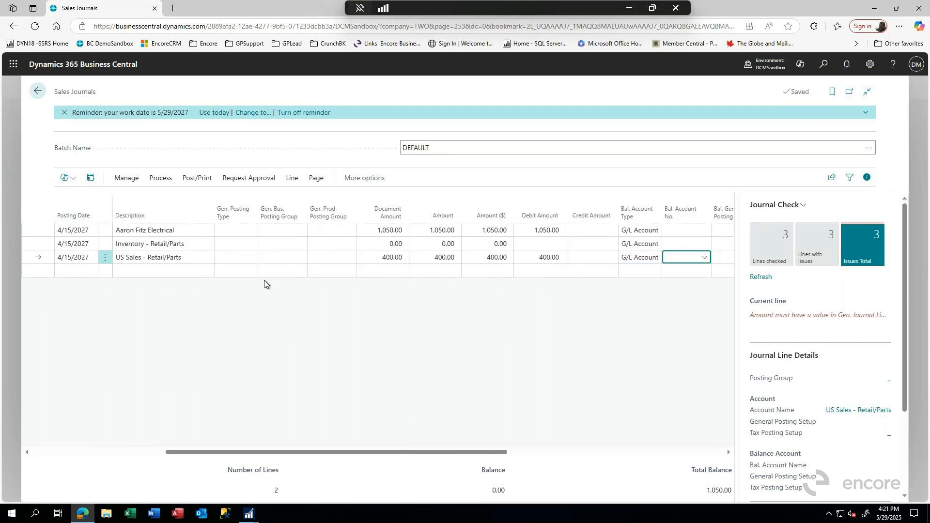
pyautogui.press('Tab')
pyautogui.press('Tab')
pyautogui.press('Tab')
pyautogui.press('Tab')
pyautogui.press('Tab')
pyautogui.press('Tab')
pyautogui.press('Tab')
pyautogui.press('Tab')
pyautogui.press('Tab')
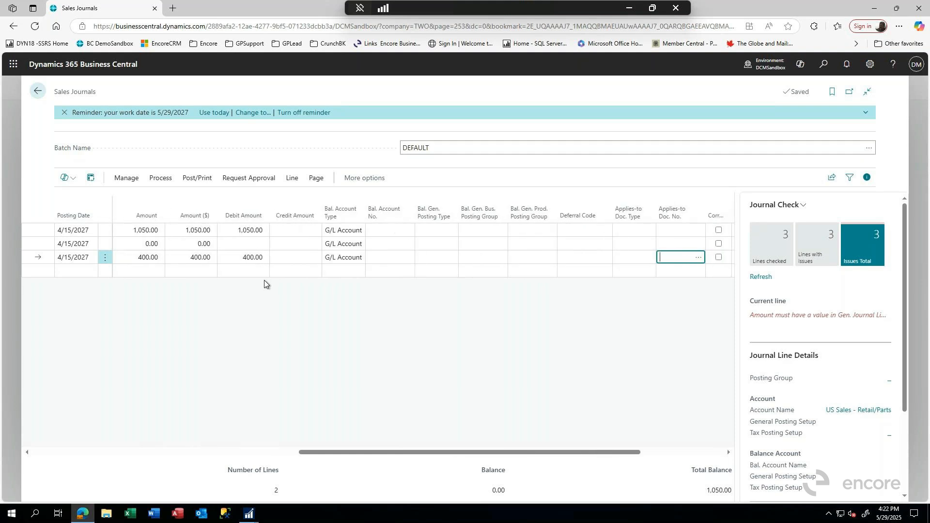
pyautogui.press('Tab')
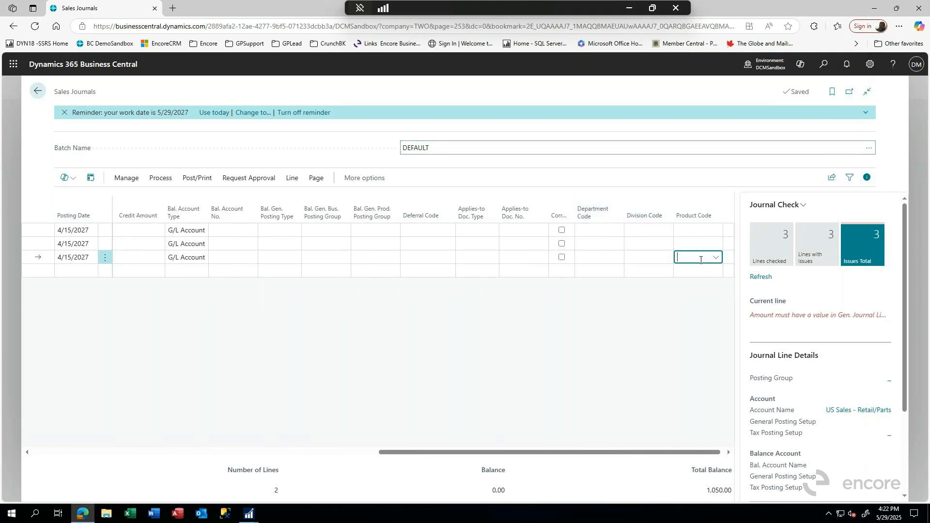
# - Add a second INV124 invoice line with account type Customer and Aaron Fitz Electrical as the account
pyautogui.press('Tab')
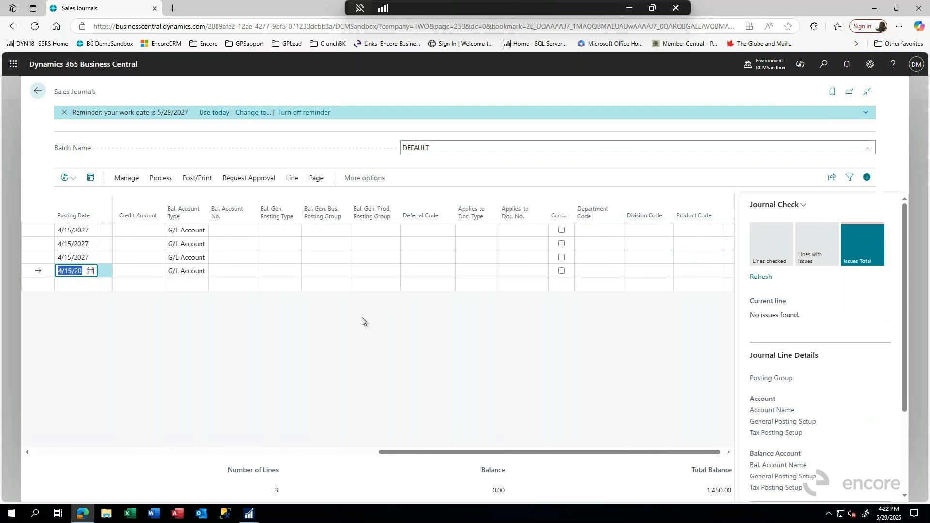
pyautogui.moveTo(440, 453); pyautogui.dragTo(39, 422)
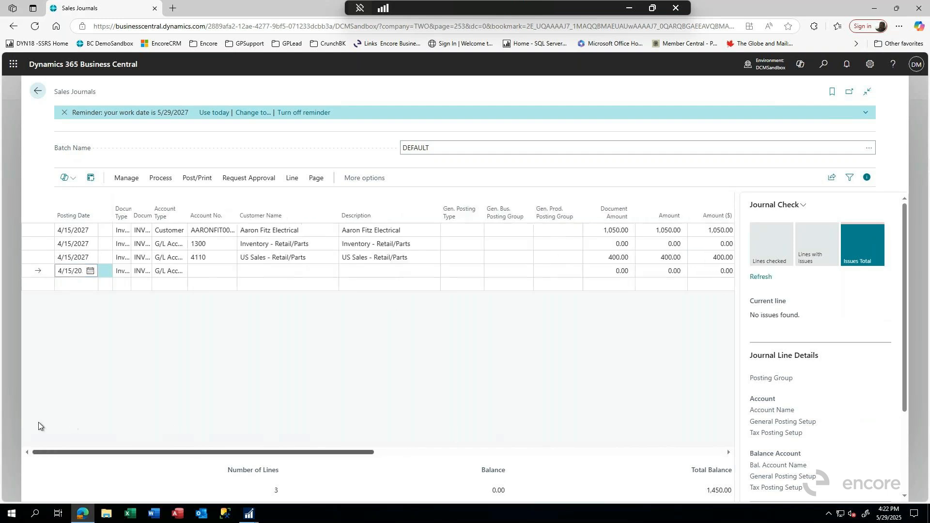
pyautogui.click(228, 272)
pyautogui.click(235, 299)
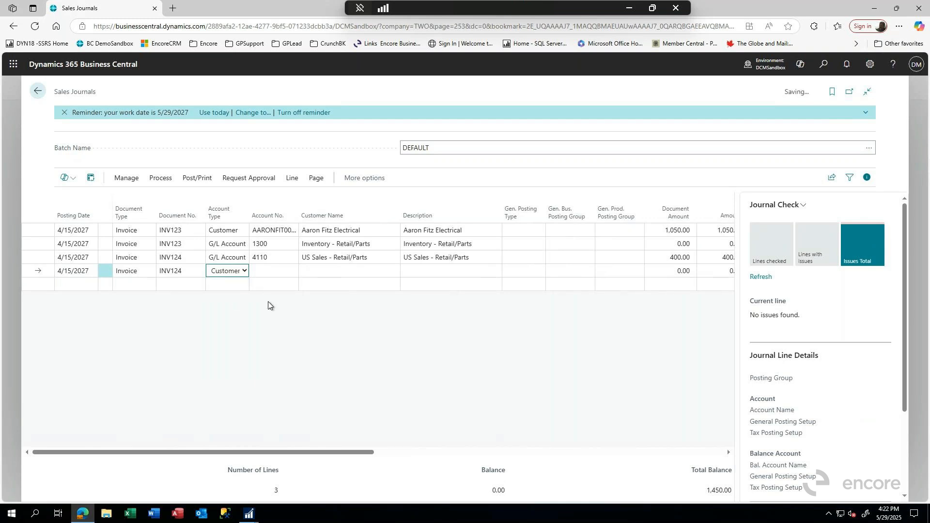
pyautogui.press('Tab')
pyautogui.write('aa')
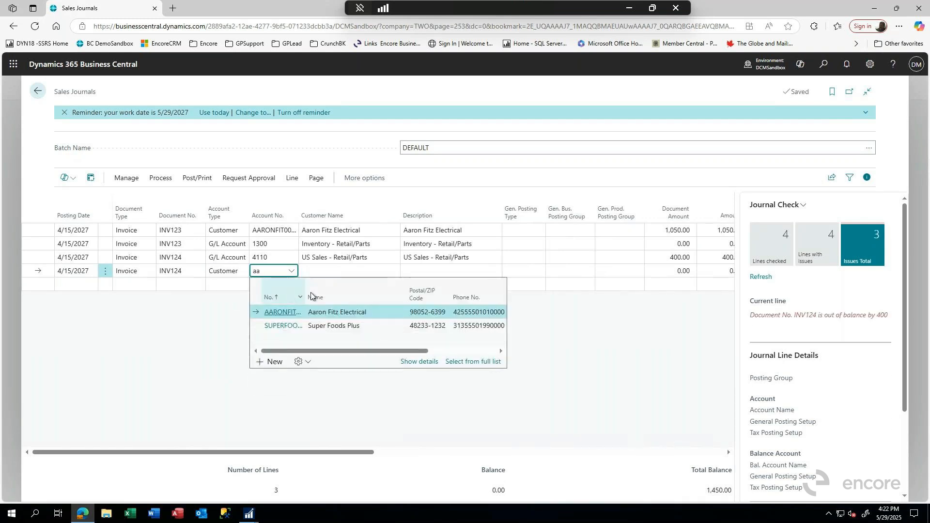
pyautogui.press('Tab')
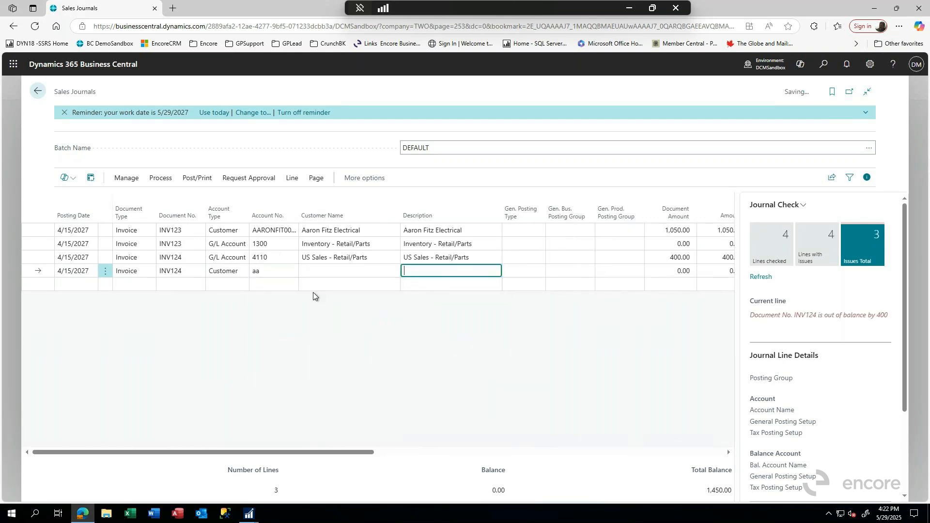
# - Set the amount of the Aaron Fitz Electrical line on INV124 to -1060
pyautogui.press('Tab')
pyautogui.press('Tab')
pyautogui.press('Tab')
pyautogui.press('Tab')
pyautogui.press('Tab')
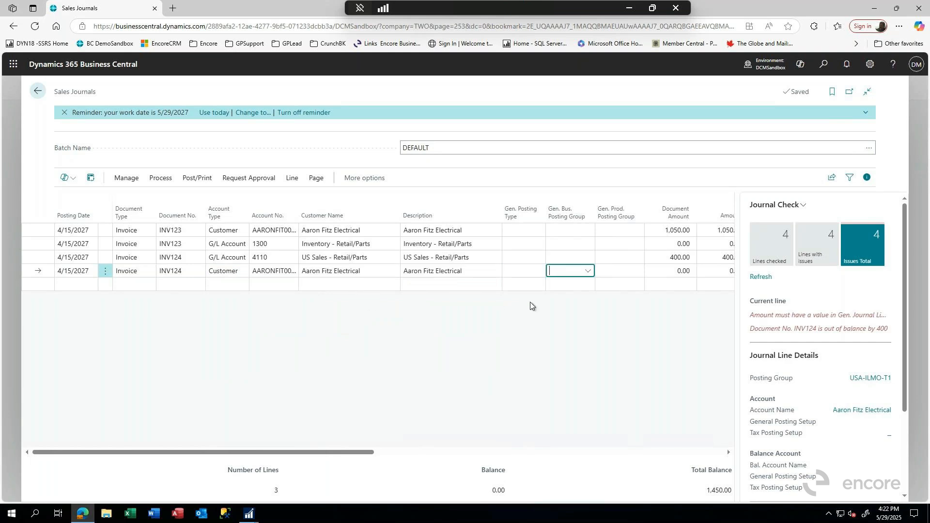
pyautogui.press('Tab')
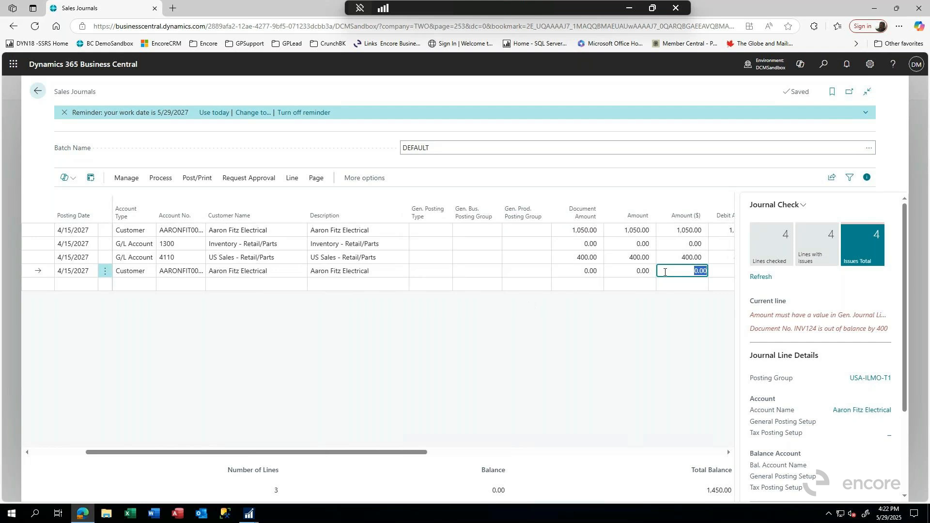
pyautogui.hotkey('shift', 'Tab')
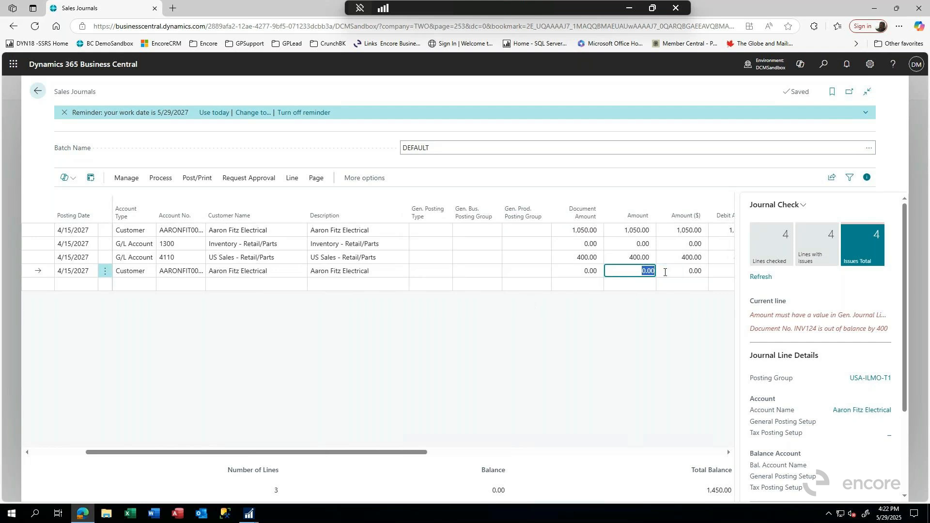
pyautogui.press('BackSpace')
pyautogui.write('-1060')
pyautogui.press('Tab')
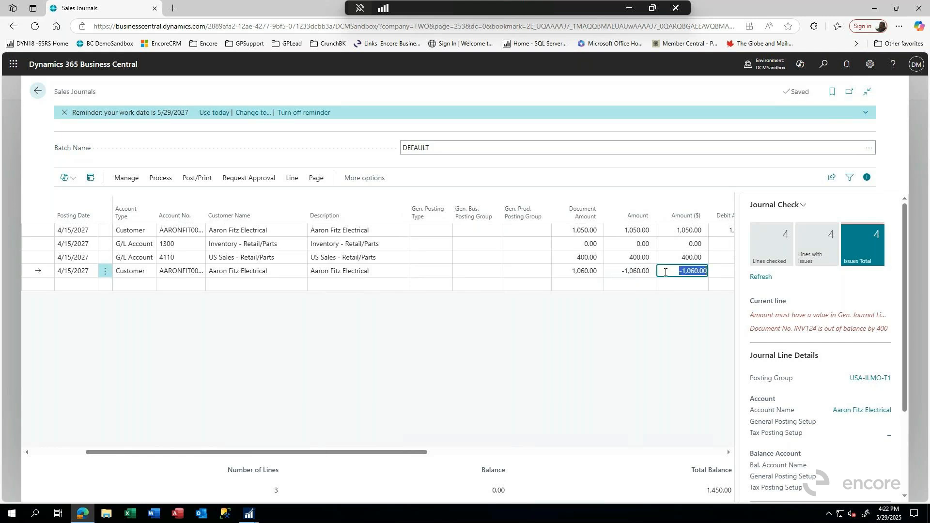
pyautogui.click(720, 271)
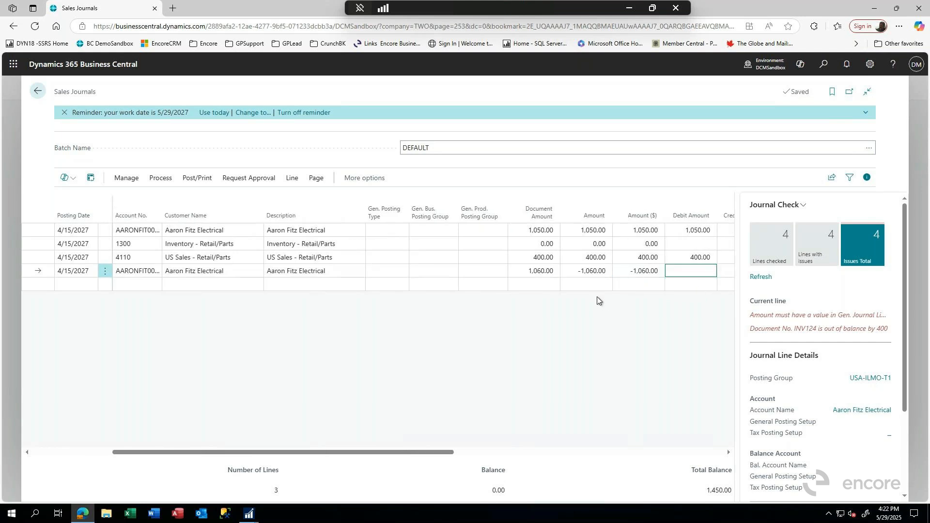
# - Add a third INV124 invoice line with account type G/L Account and account number 4110
pyautogui.moveTo(345, 454); pyautogui.dragTo(141, 452)
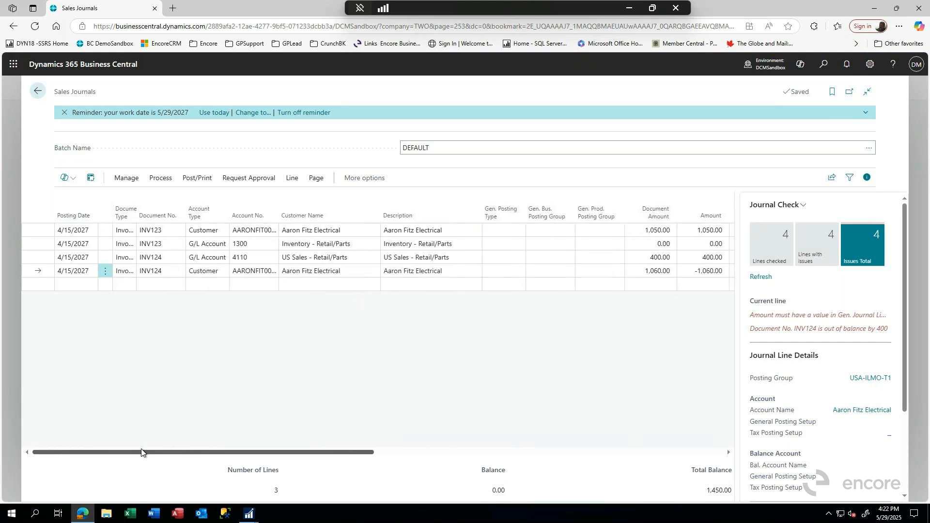
pyautogui.click(153, 285)
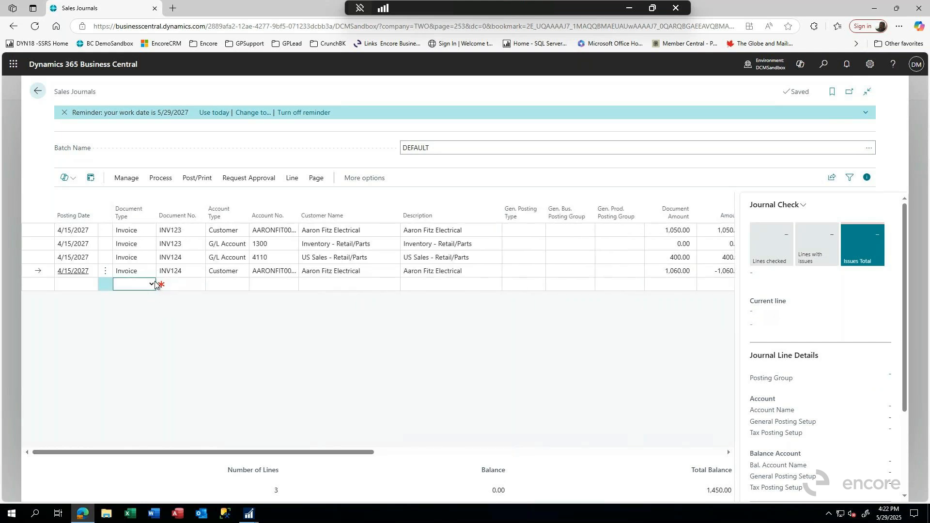
pyautogui.click(243, 286)
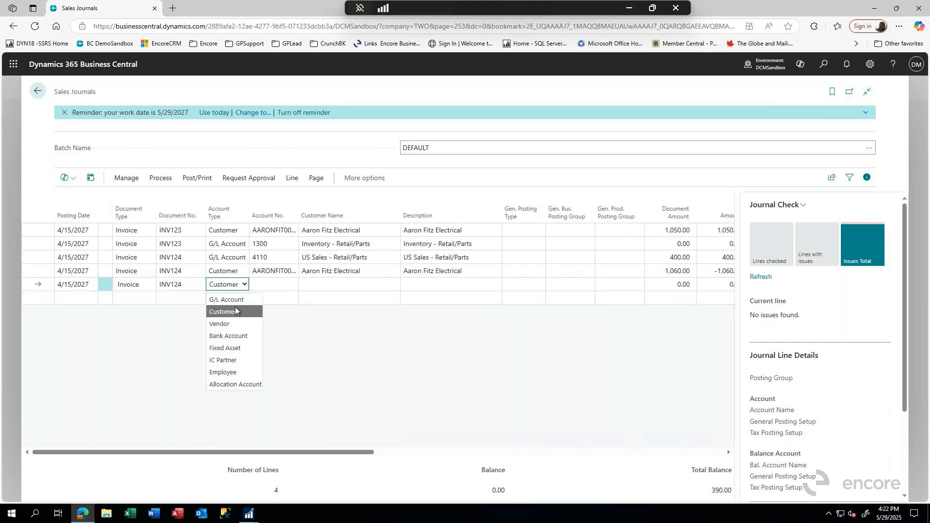
pyautogui.click(234, 299)
pyautogui.click(260, 281)
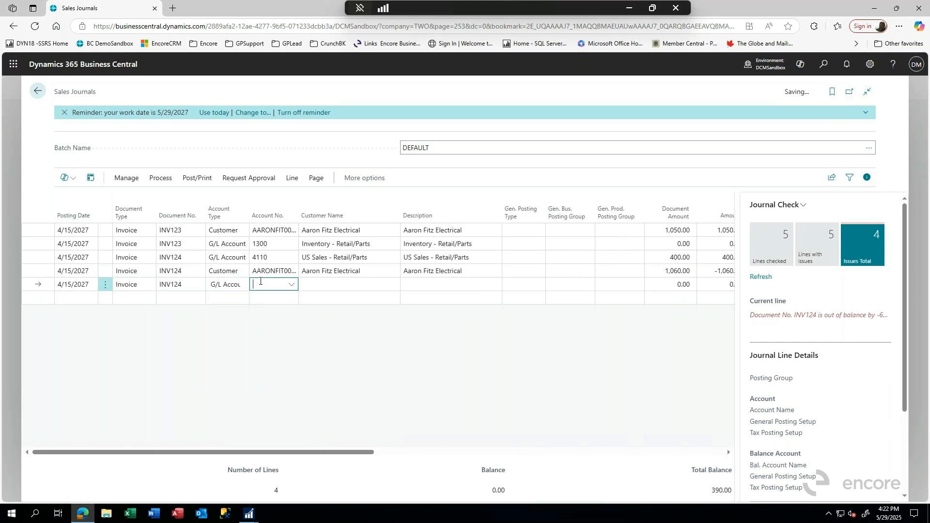
pyautogui.write('4110')
pyautogui.press('Return')
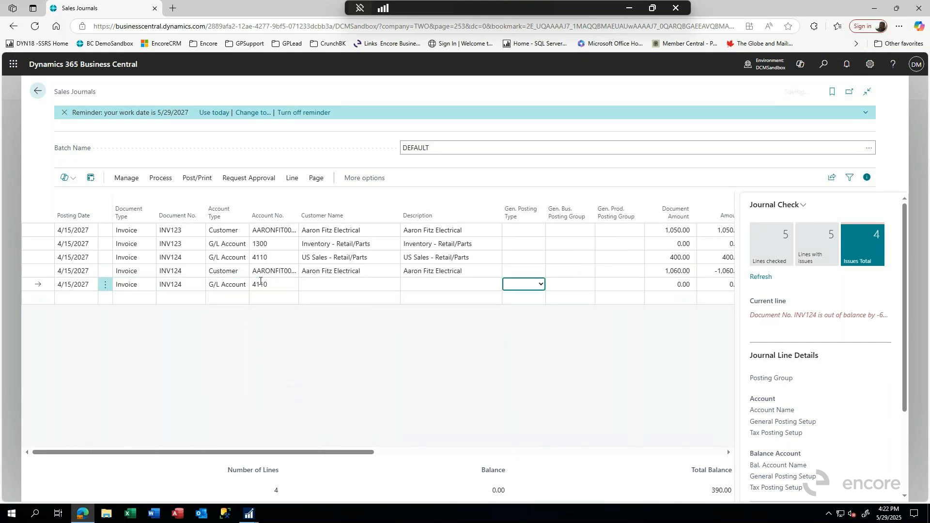
# - Set the amount of the third INV124 line, the second US Sales - Retail/Parts entry, to 600
pyautogui.press('Return')
pyautogui.write('500')
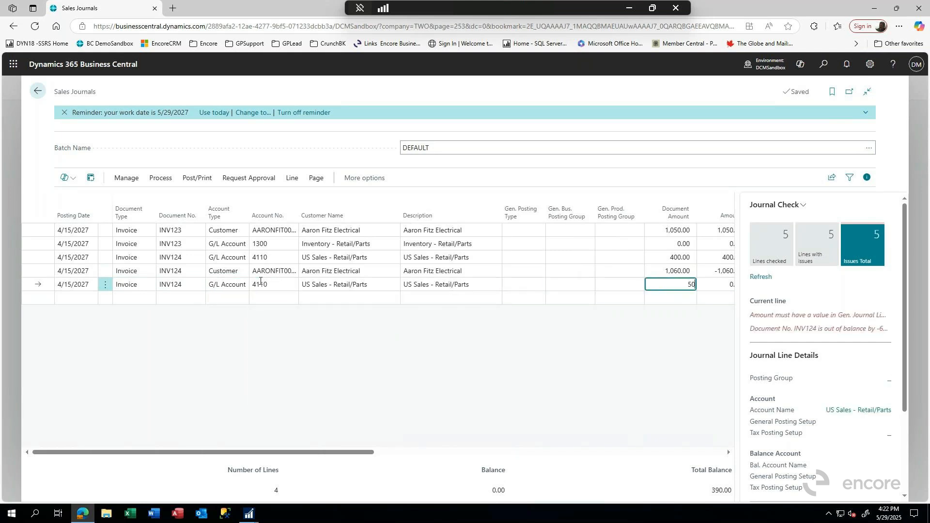
pyautogui.press('Return')
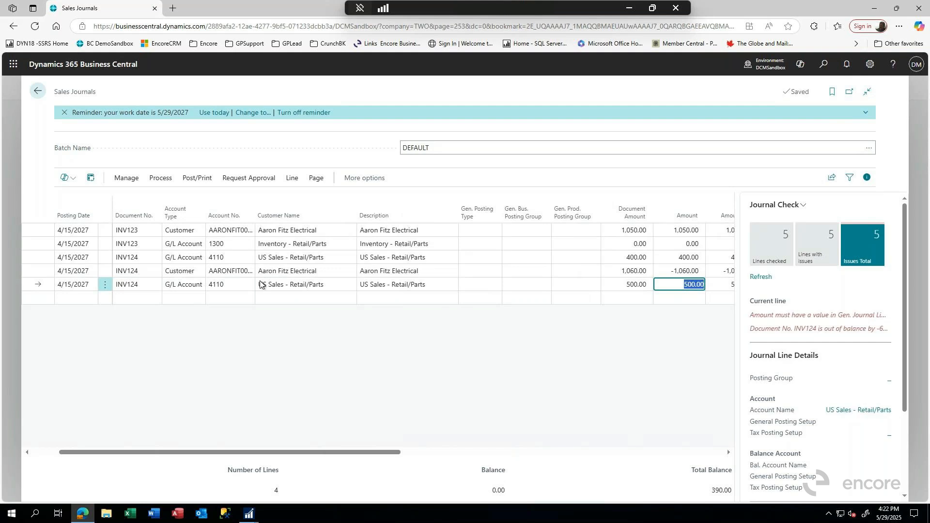
pyautogui.hotkey('shift', 'Tab')
pyautogui.write('600')
pyautogui.press('Return')
pyautogui.press('Return')
pyautogui.press('Return')
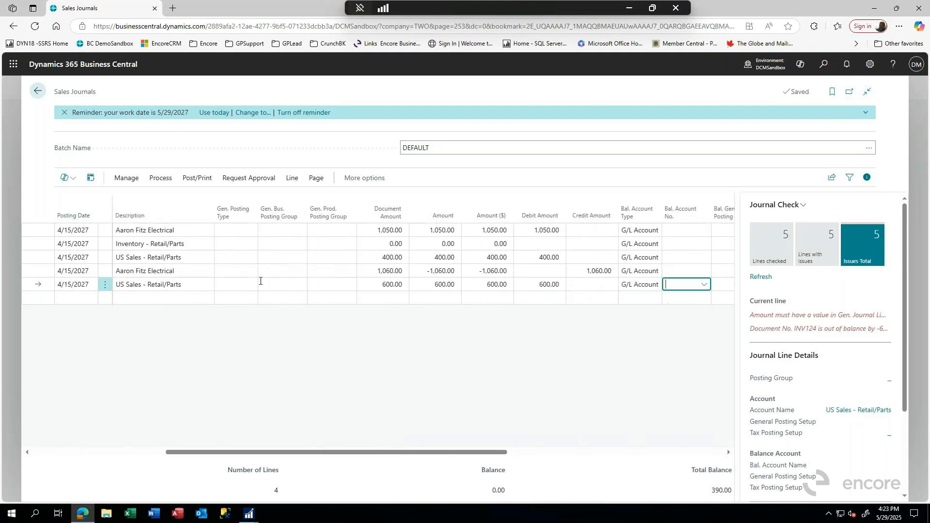
# - Assign department code 02 to the 600.00 INV124 sales line and department code 01 to the 400.00 line
pyautogui.press('Return')
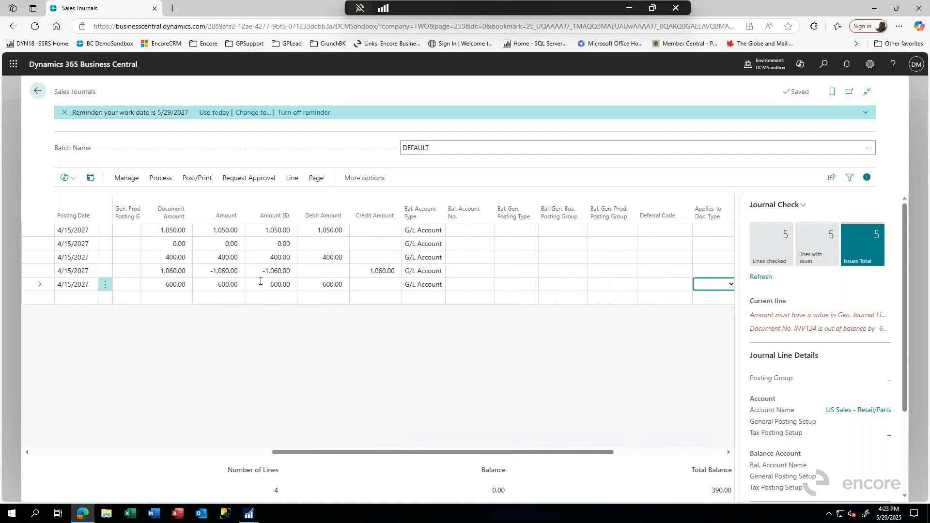
pyautogui.press('Return')
pyautogui.press('Return')
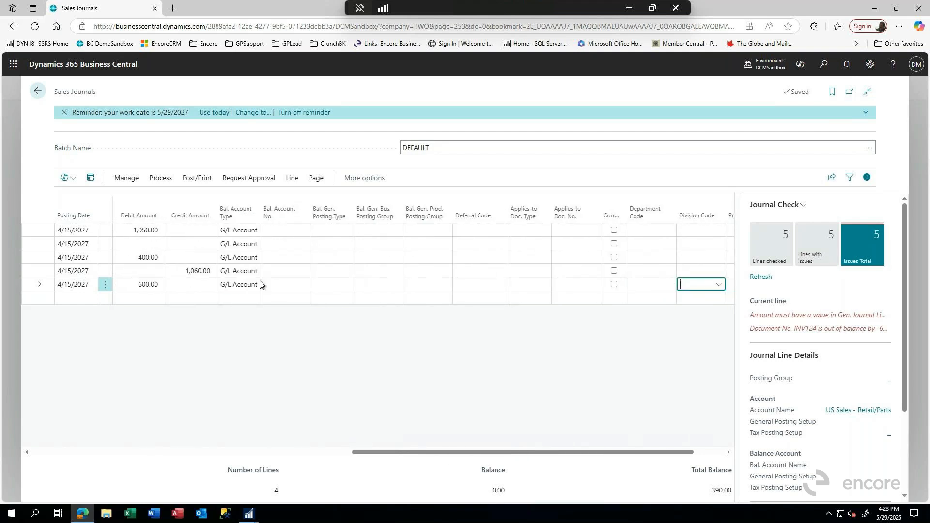
pyautogui.hotkey('shift', 'Tab')
pyautogui.write('02')
pyautogui.press('Up')
pyautogui.press('Up')
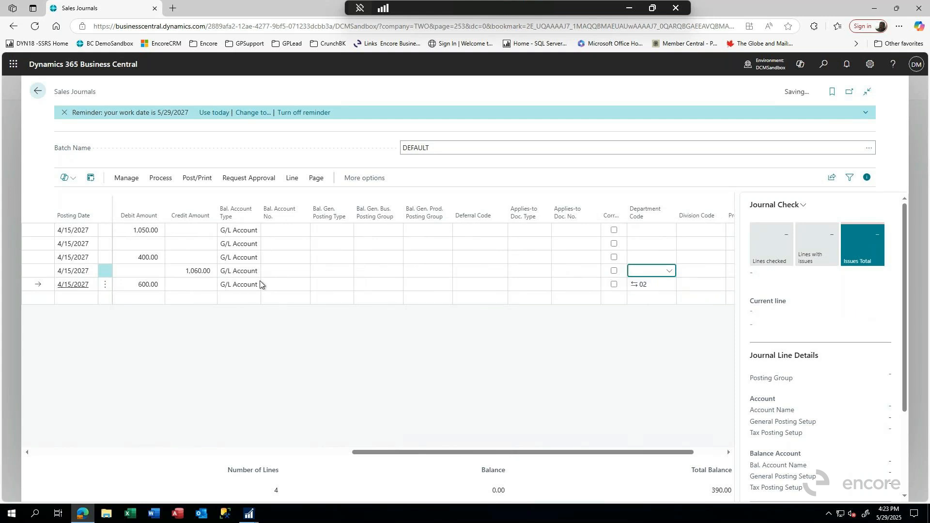
pyautogui.write('01')
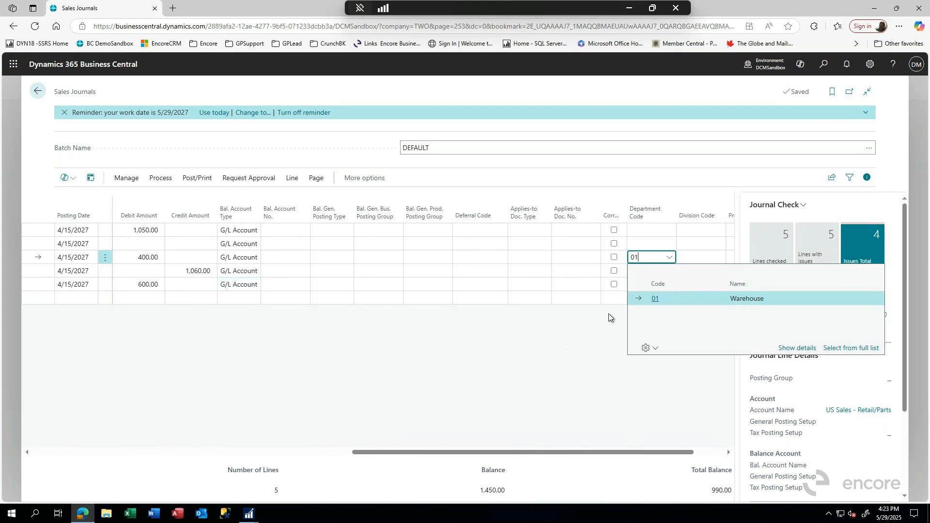
pyautogui.click(655, 300)
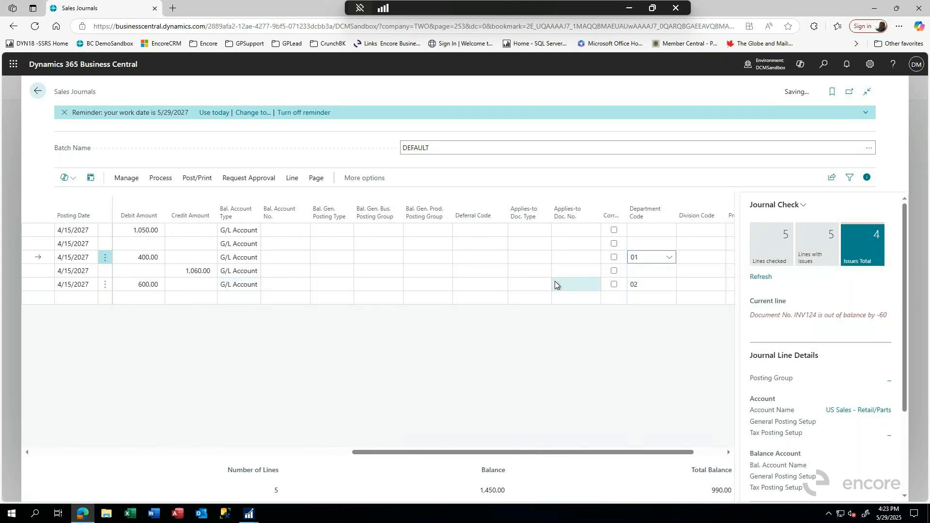
pyautogui.click(555, 283)
# - Check the DEFAULT sales journal batch for posting errors, and show the journal's Excel and sharing options
pyautogui.moveTo(465, 455); pyautogui.dragTo(41, 456)
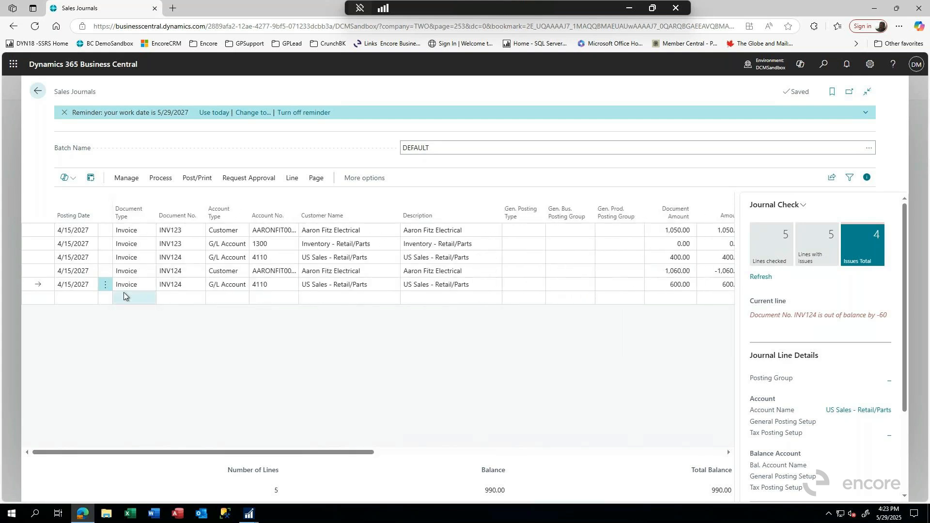
pyautogui.click(196, 179)
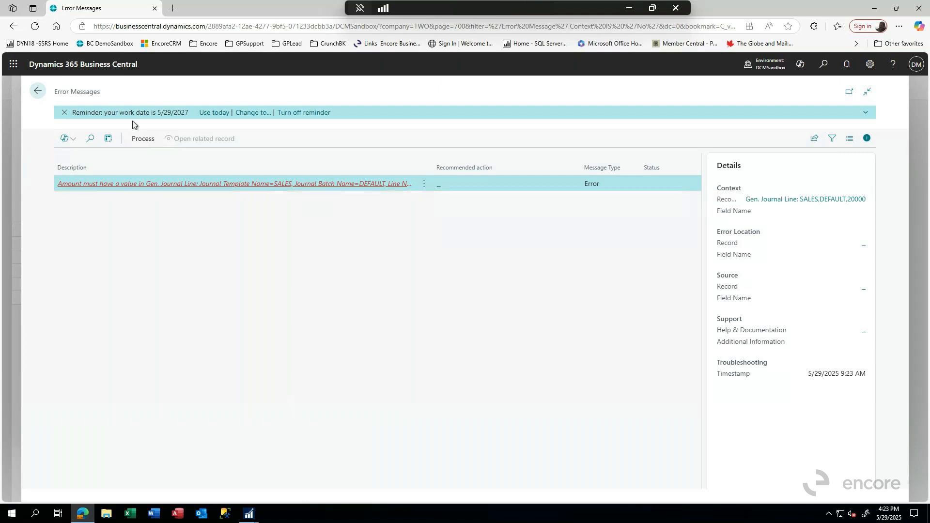
pyautogui.click(39, 92)
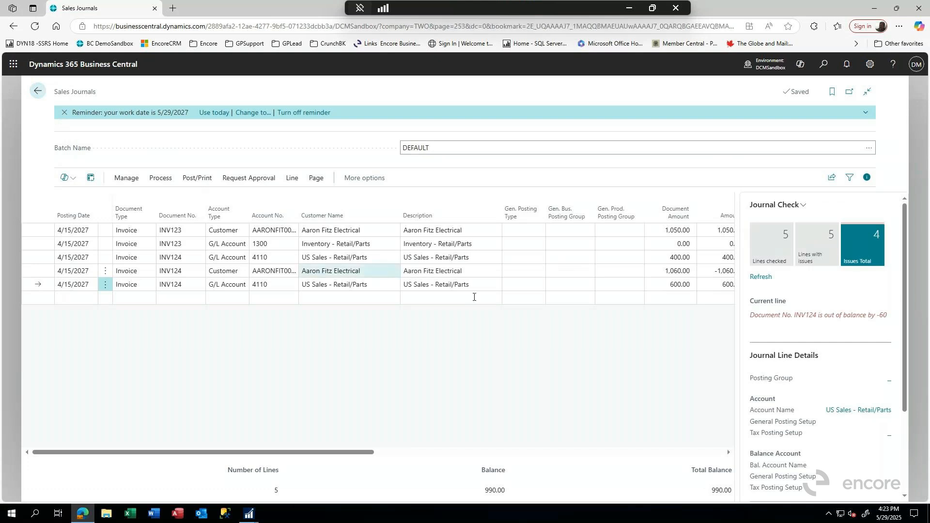
pyautogui.click(834, 179)
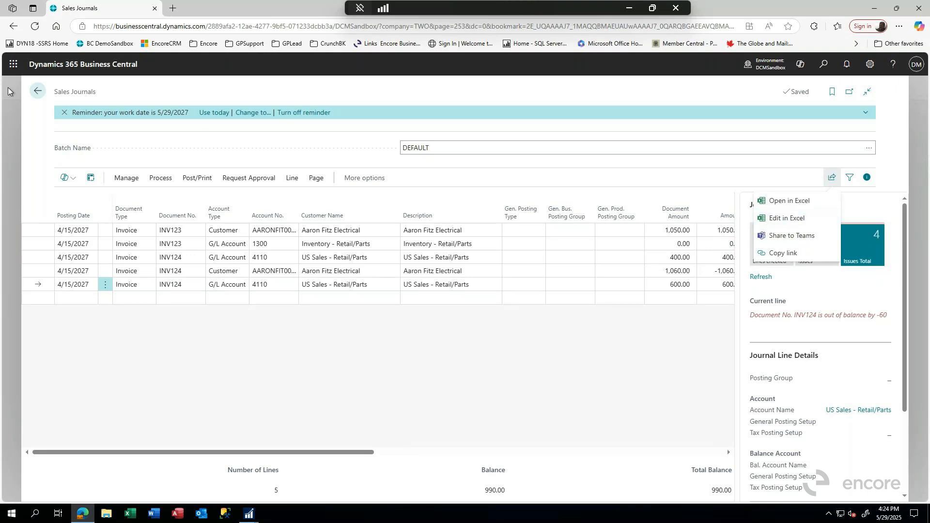
# - Leave the sales journal and open the CASHREC batch of the cash receipt journals
pyautogui.click(38, 89)
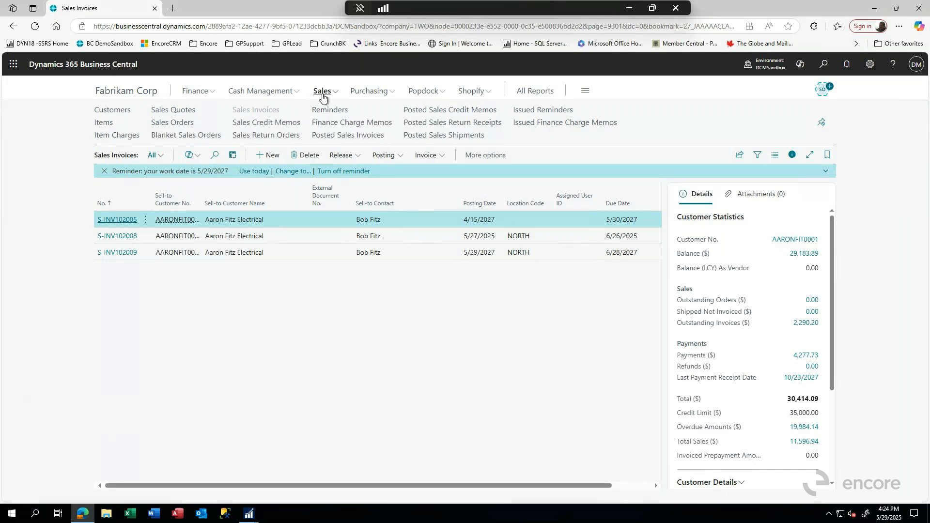
pyautogui.click(274, 92)
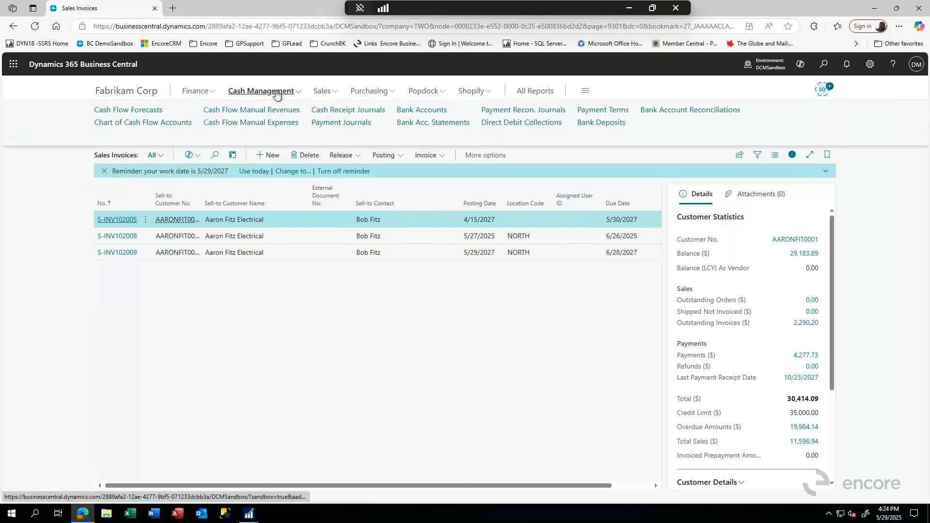
pyautogui.click(352, 113)
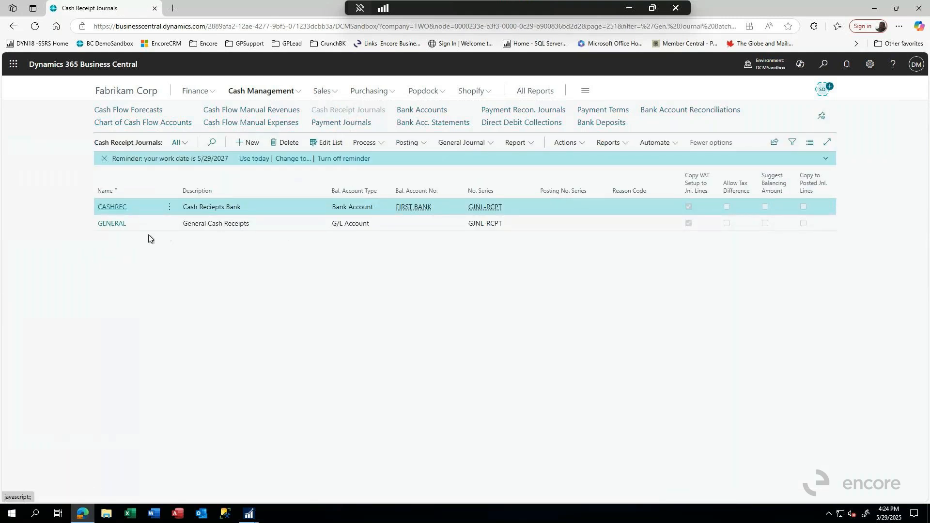
pyautogui.click(107, 207)
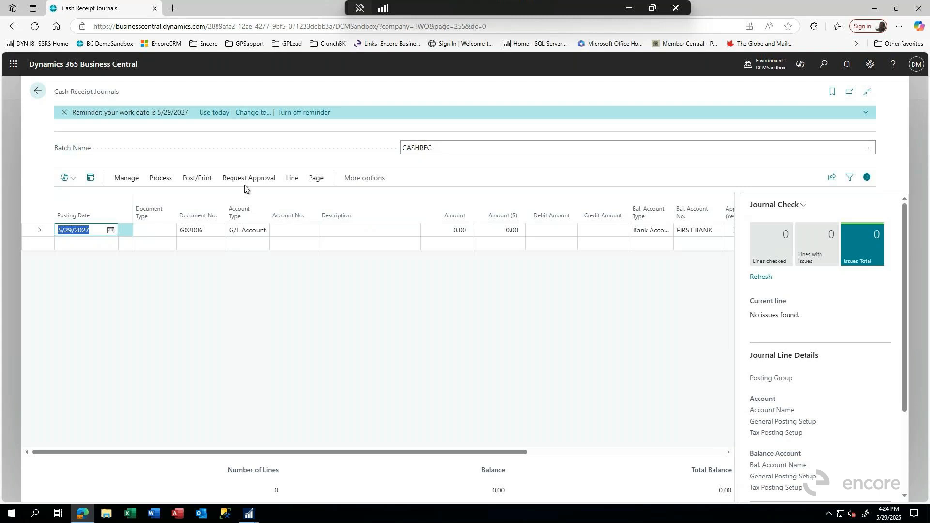
# - Review the line, processing, management, posting and page actions available in the CASHREC cash receipt journal
pyautogui.click(291, 180)
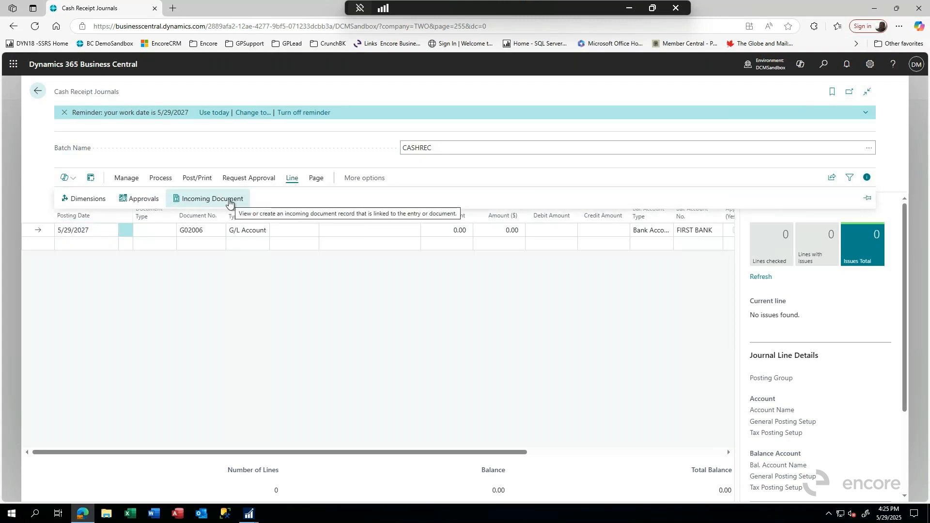
pyautogui.click(160, 180)
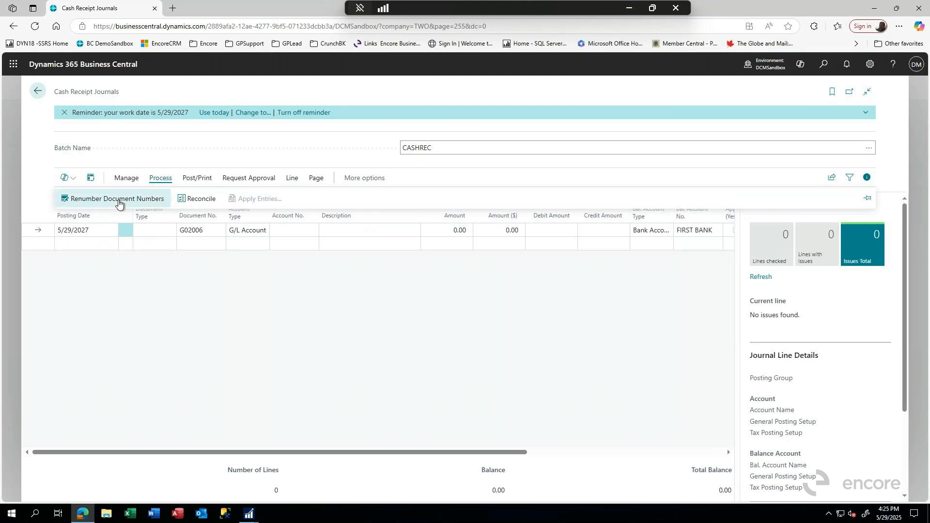
pyautogui.click(116, 179)
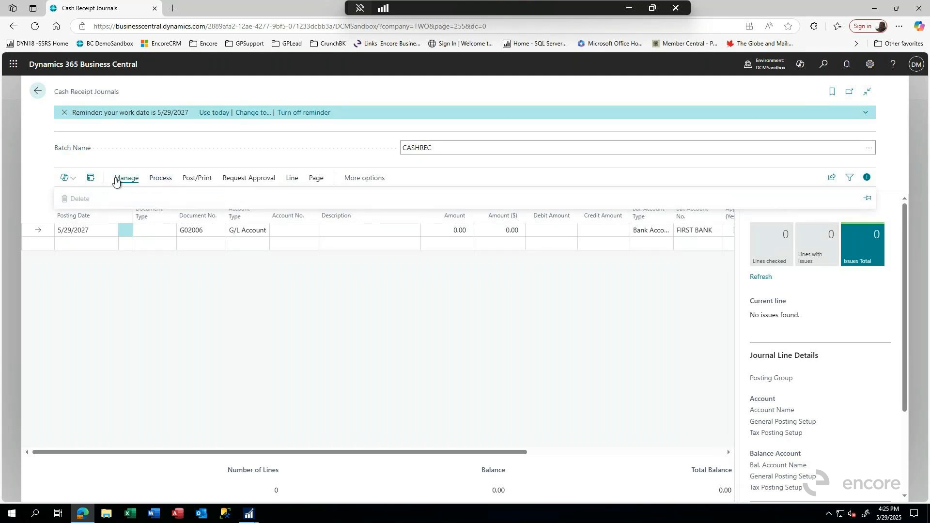
pyautogui.click(199, 180)
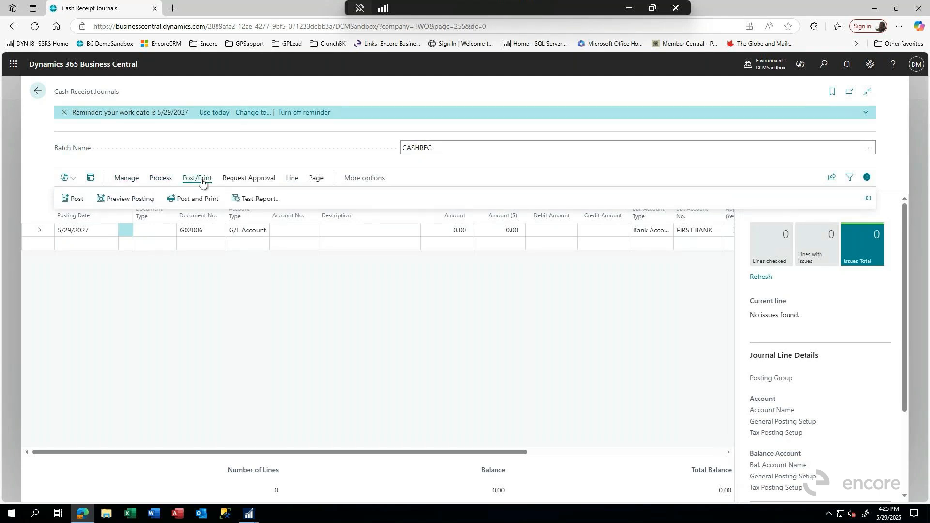
pyautogui.click(313, 179)
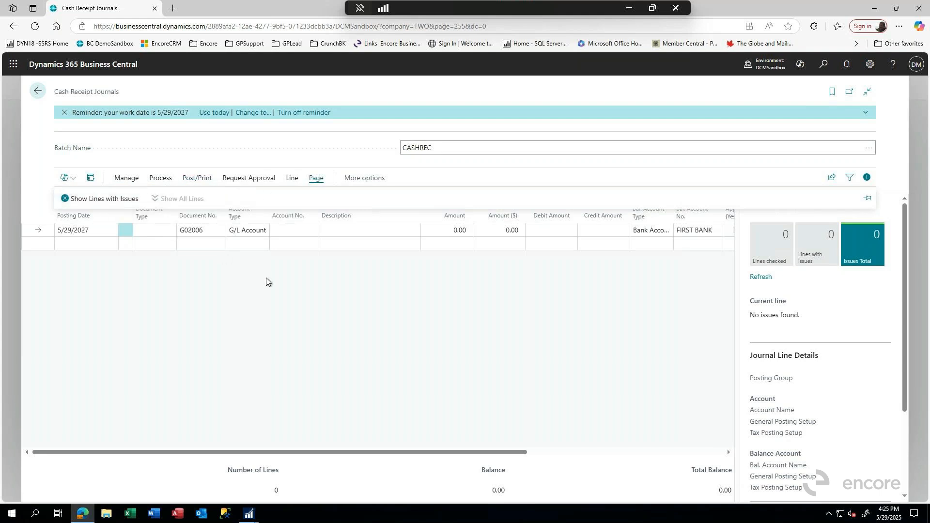
pyautogui.click(291, 281)
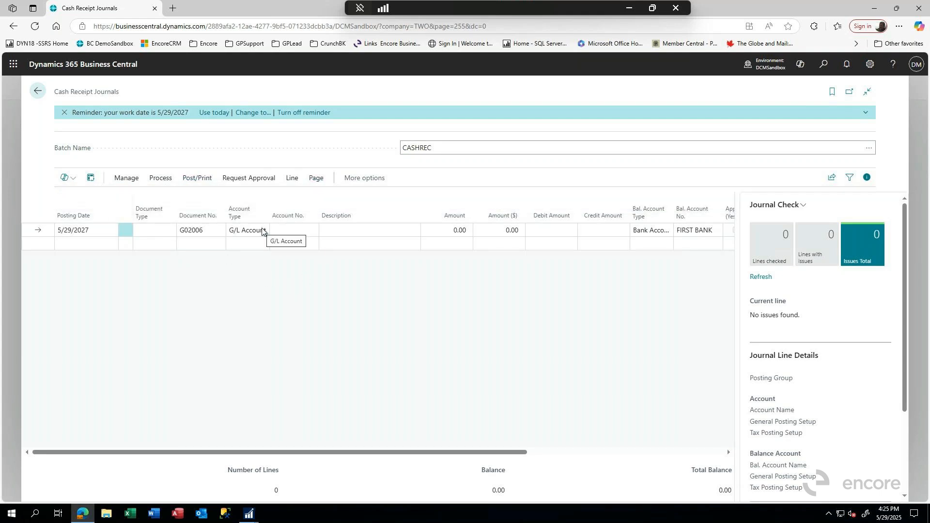
# - Start a cash receipt line with account type Bank Account and FIRST BANK as the account
pyautogui.click(106, 246)
pyautogui.press('Tab')
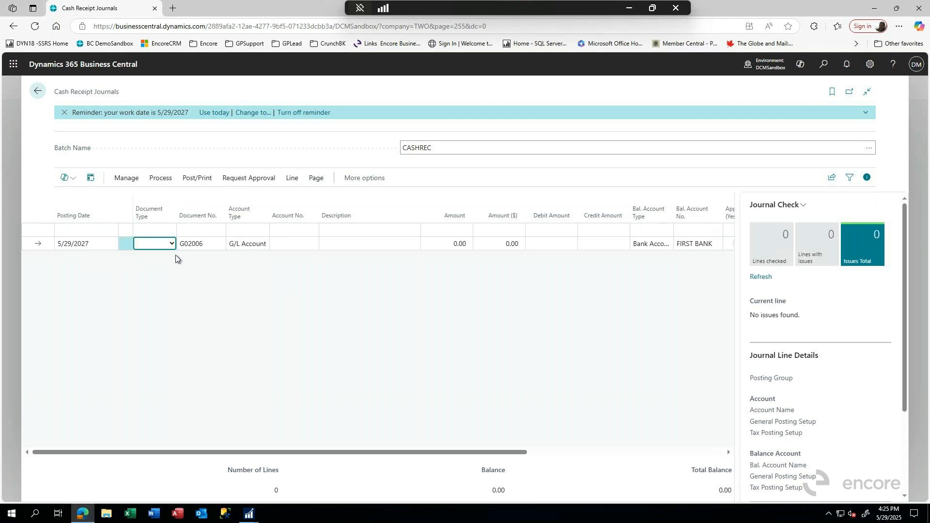
pyautogui.click(180, 246)
pyautogui.click(242, 248)
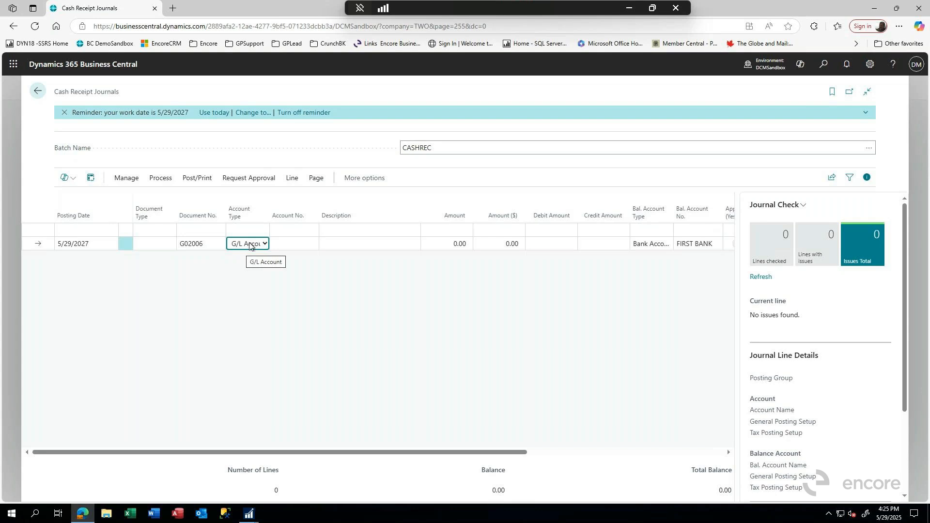
pyautogui.press('b')
pyautogui.press('Tab')
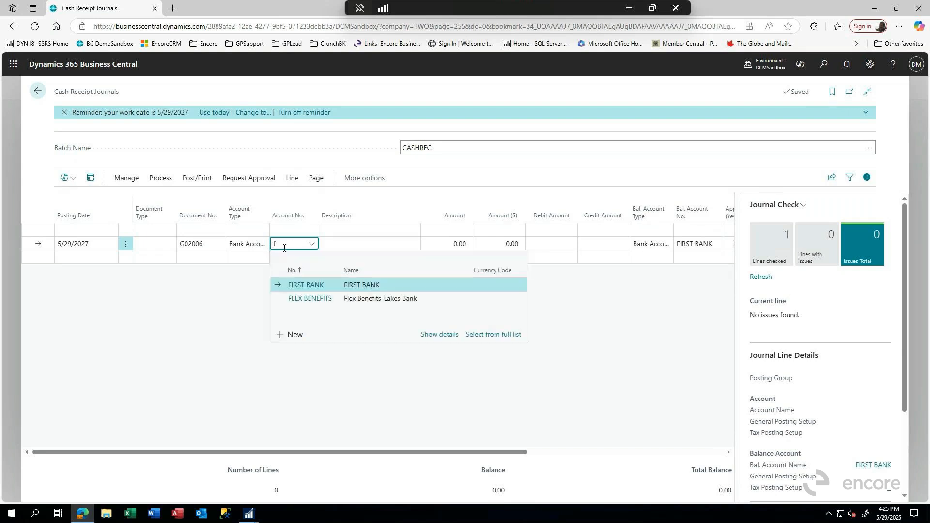
pyautogui.click(306, 285)
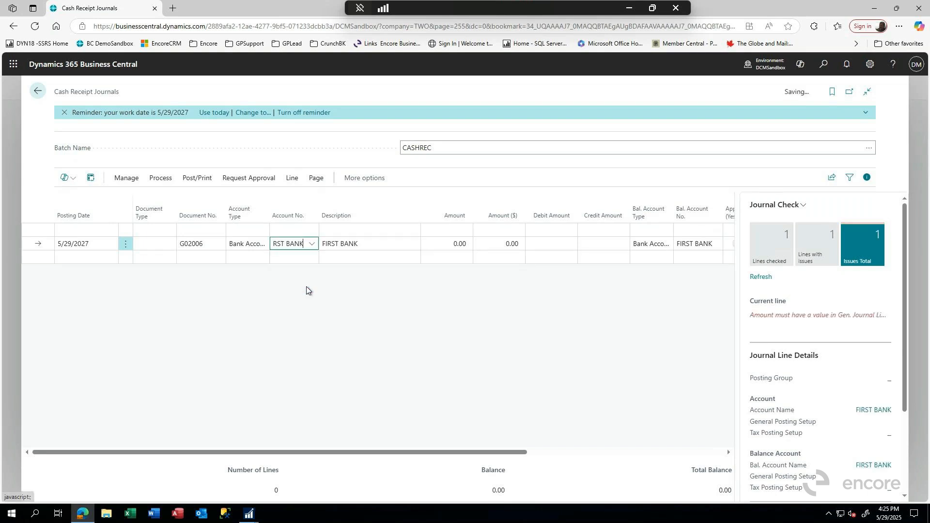
pyautogui.press('Return')
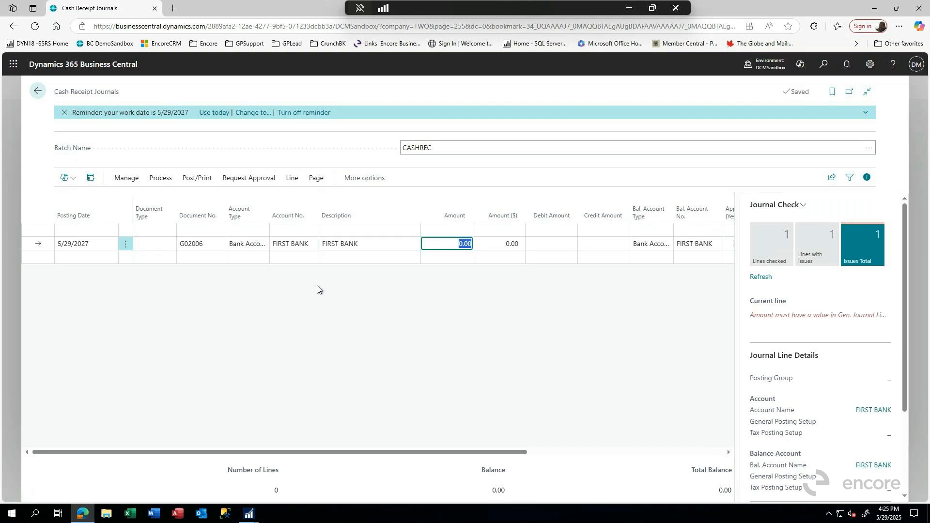
# - Set the amount of the FIRST BANK cash receipt line to 1000
pyautogui.write('1000')
pyautogui.press('Return')
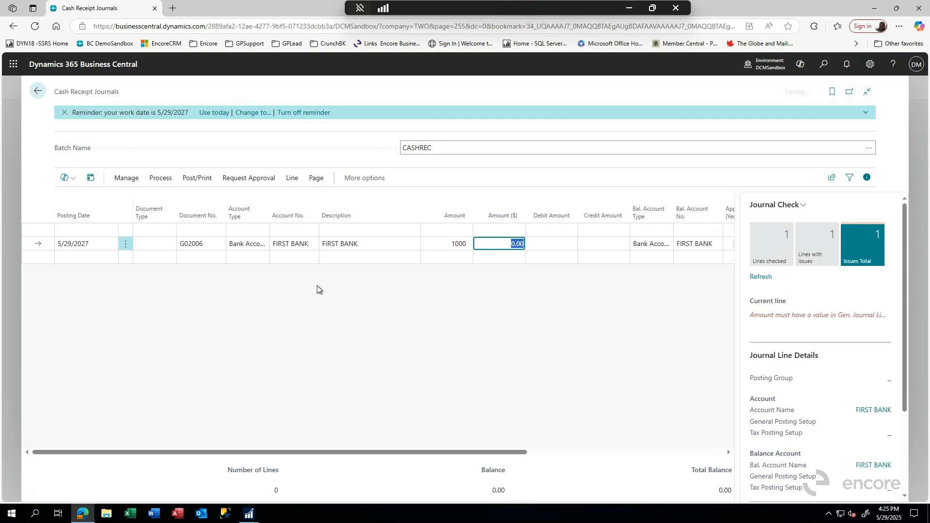
pyautogui.press('Return')
pyautogui.press('Return')
pyautogui.press('Return')
pyautogui.press('Return')
pyautogui.press('Return')
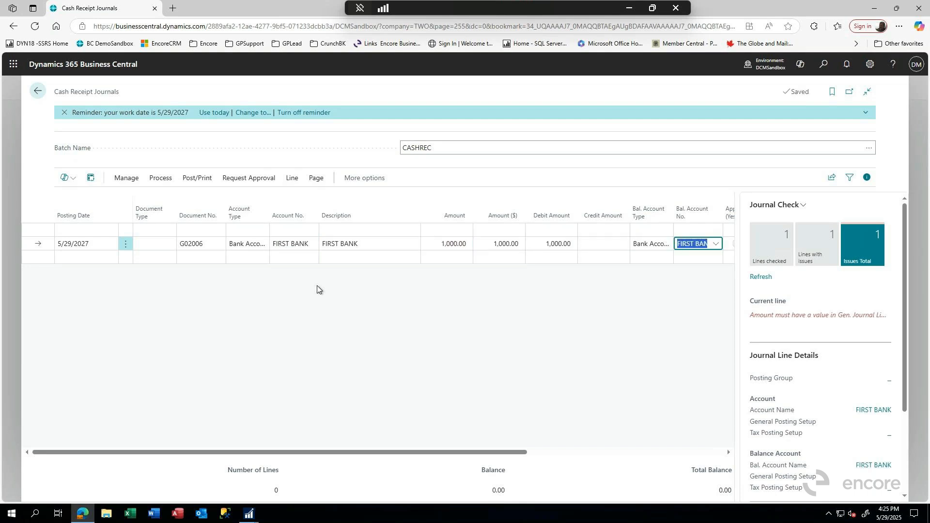
# - Set the FIRST BANK line's applies-to document type to Invoice, and return to the cash receipt batch list
pyautogui.press('Return')
pyautogui.press('Return')
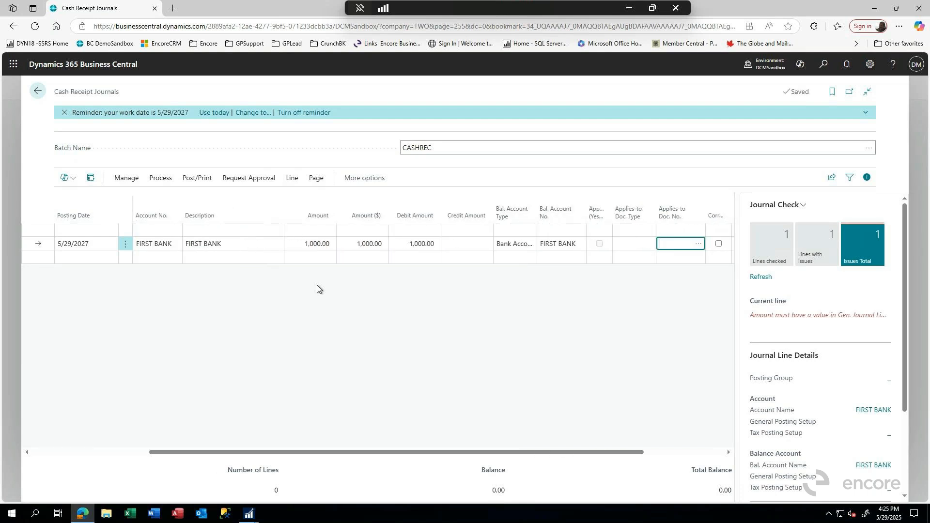
pyautogui.click(637, 245)
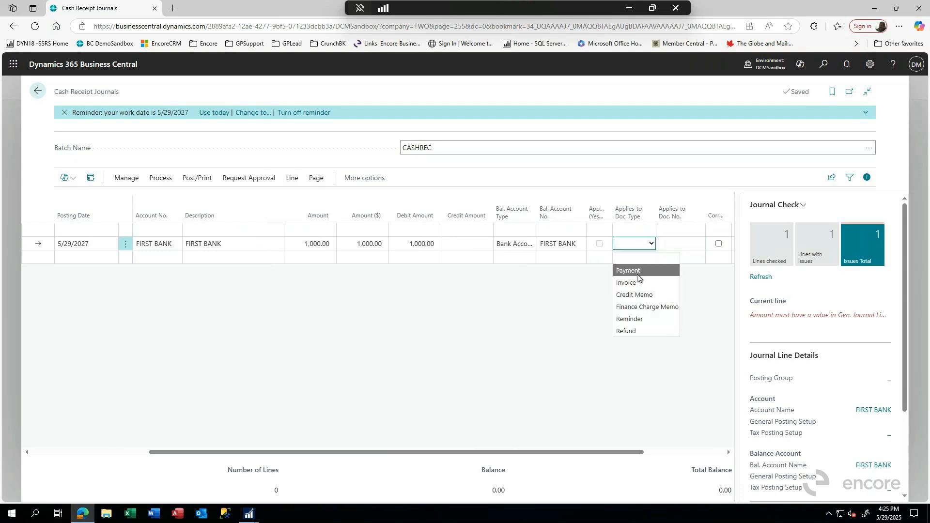
pyautogui.click(693, 245)
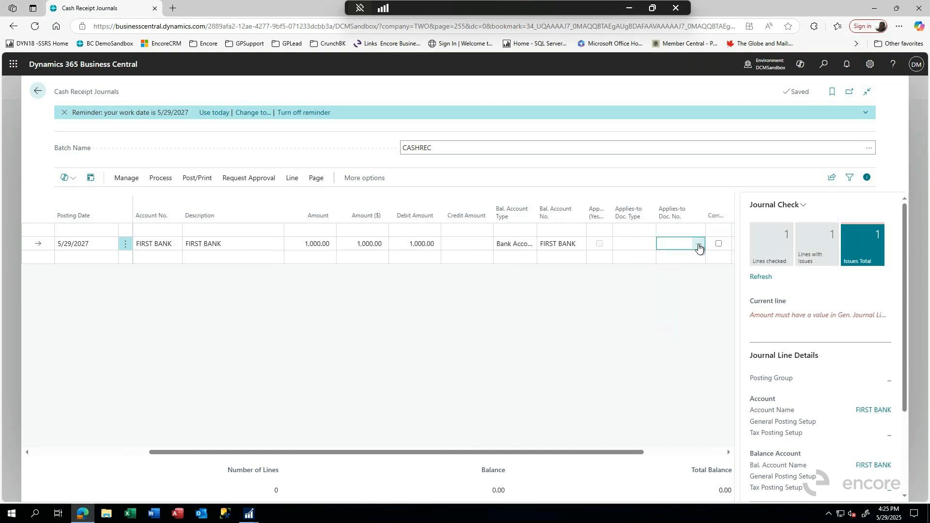
pyautogui.click(634, 247)
pyautogui.click(631, 282)
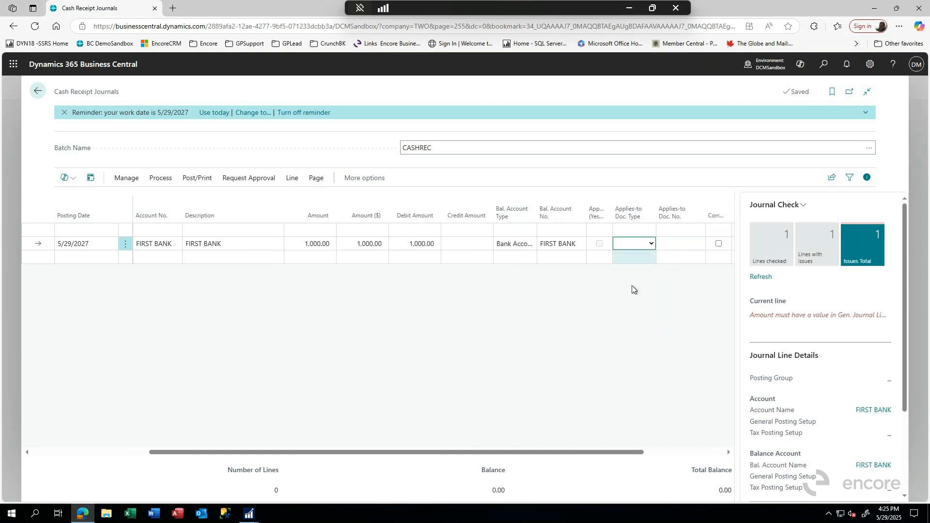
pyautogui.click(677, 247)
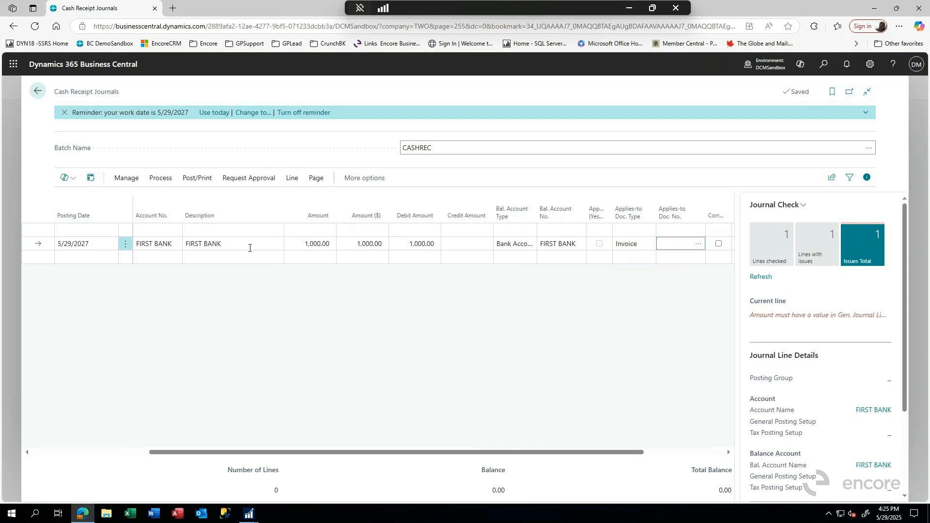
pyautogui.click(38, 91)
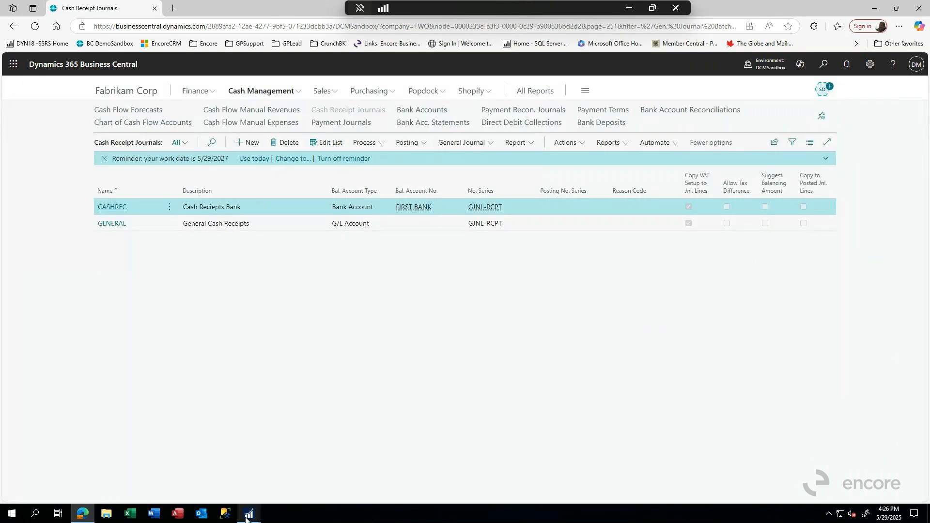
# - Switch to Dynamics GP, view the Cash Receipts Entry window, close it, and return to Business Central
pyautogui.moveTo(248, 516)
pyautogui.click(229, 467)
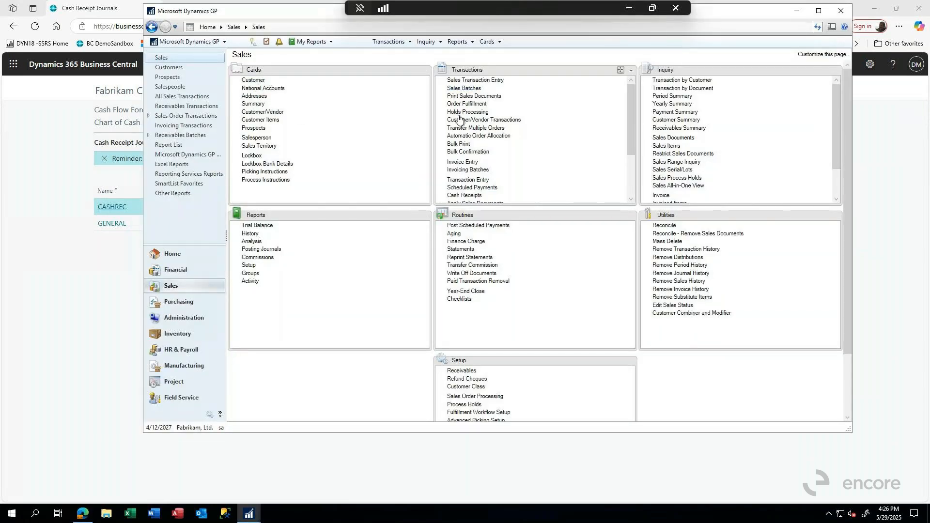
pyautogui.click(465, 195)
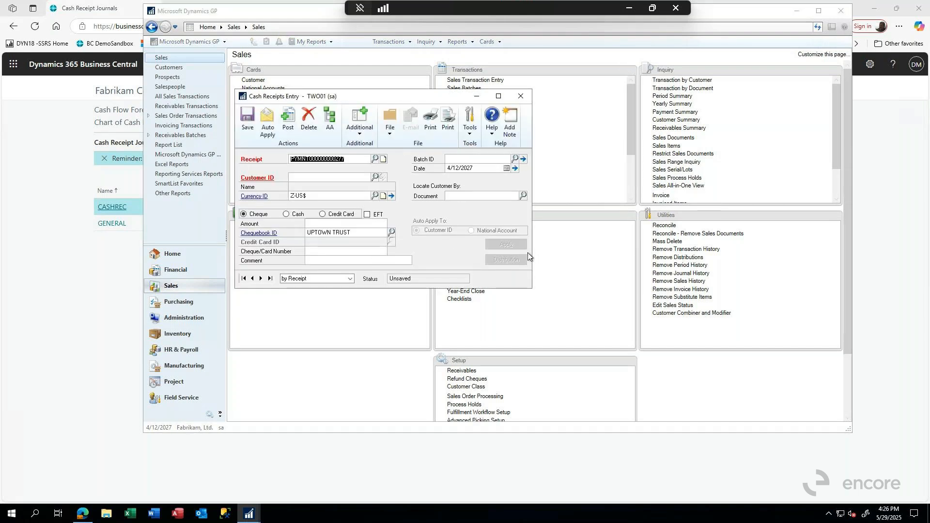
pyautogui.click(521, 98)
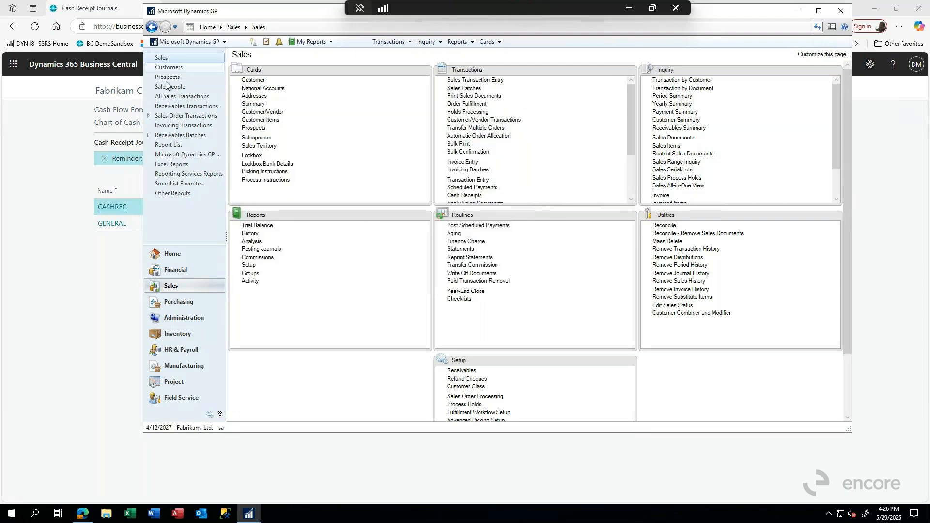
pyautogui.click(84, 118)
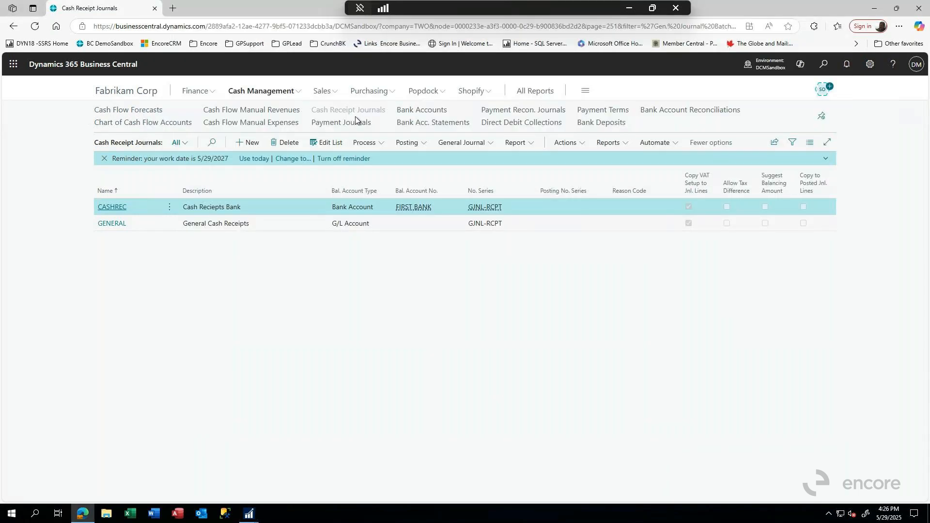
# - Check the payment journal batches, and open the GENERAL batch from the cash receipt journals
pyautogui.click(344, 124)
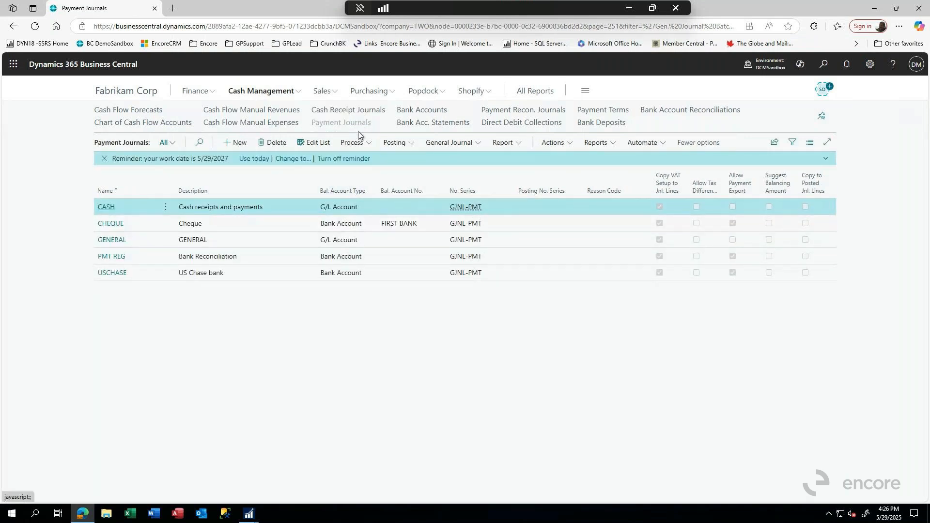
pyautogui.click(354, 112)
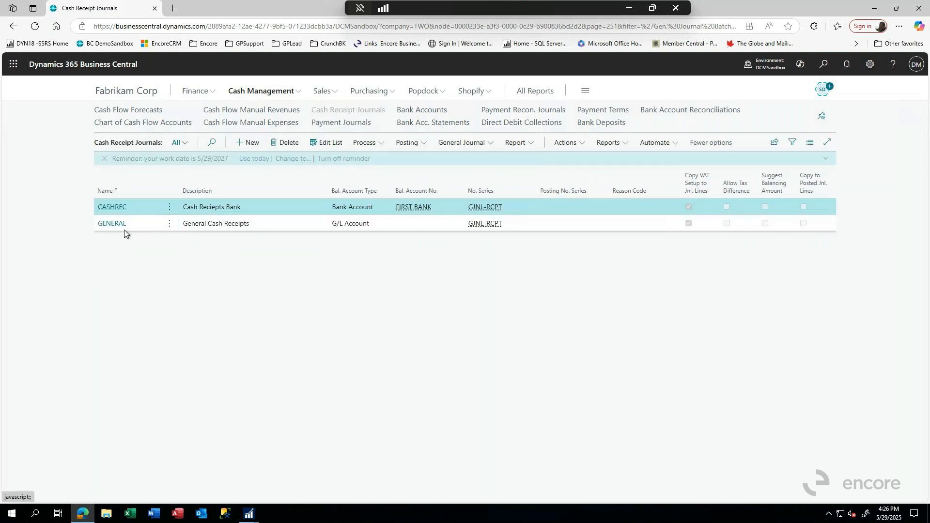
pyautogui.click(117, 225)
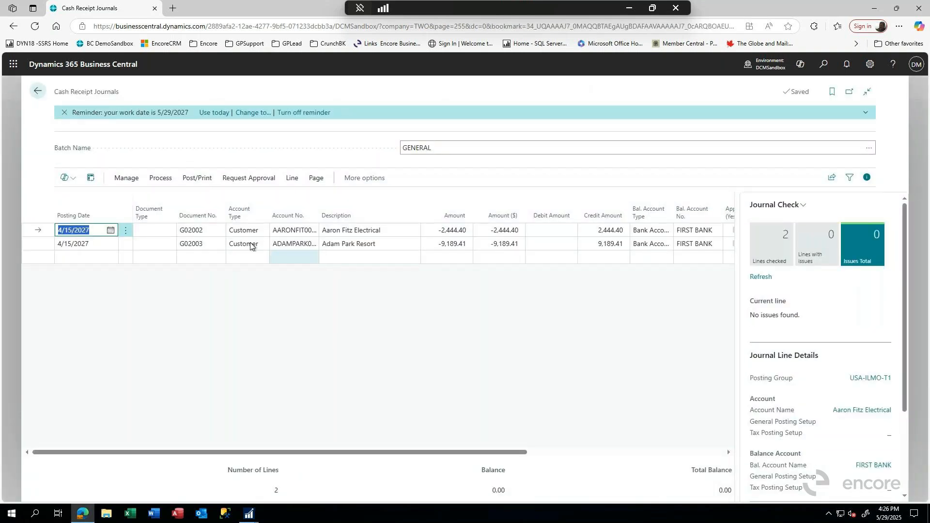
# - Review the amount, balancing account type, balancing account and applies-to fields on the Aaron Fitz Electrical receipt line
pyautogui.click(453, 230)
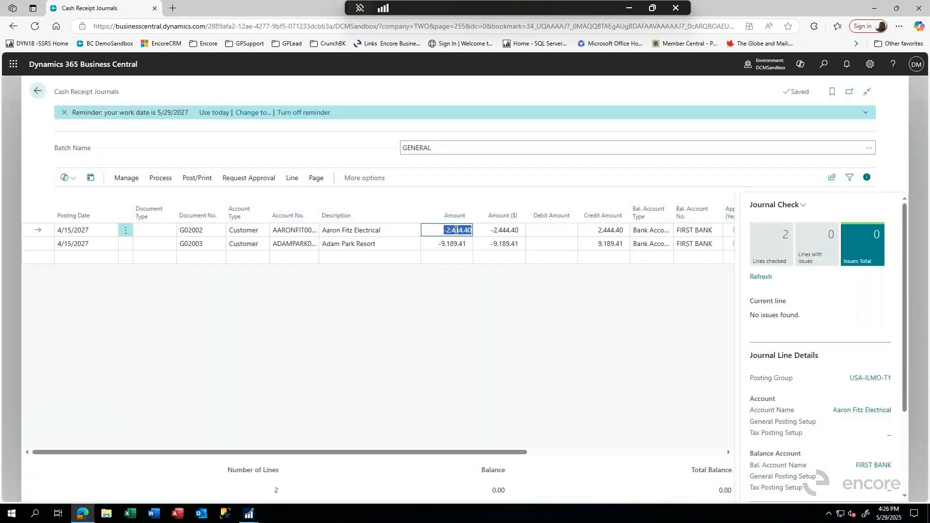
pyautogui.press('Tab')
pyautogui.press('Tab')
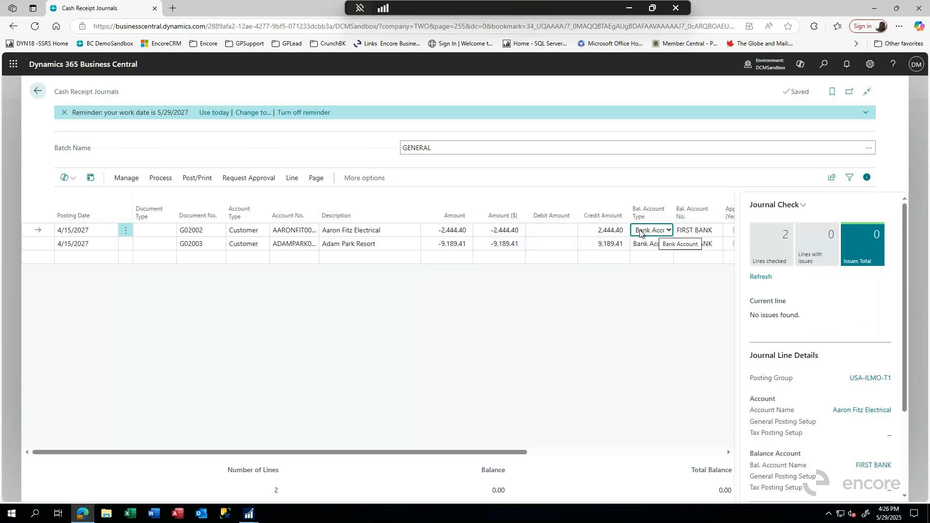
pyautogui.click(693, 232)
pyautogui.press('Tab')
pyautogui.press('Tab')
pyautogui.press('Tab')
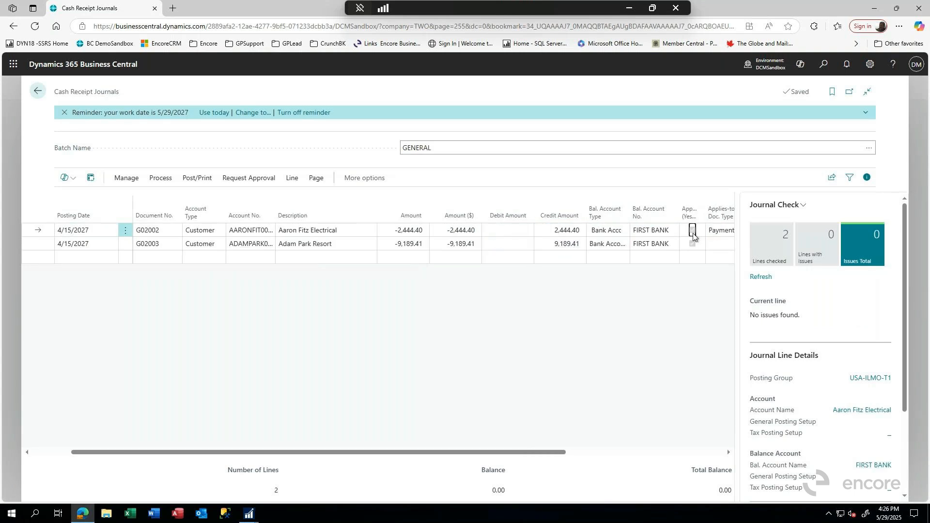
pyautogui.press('Tab')
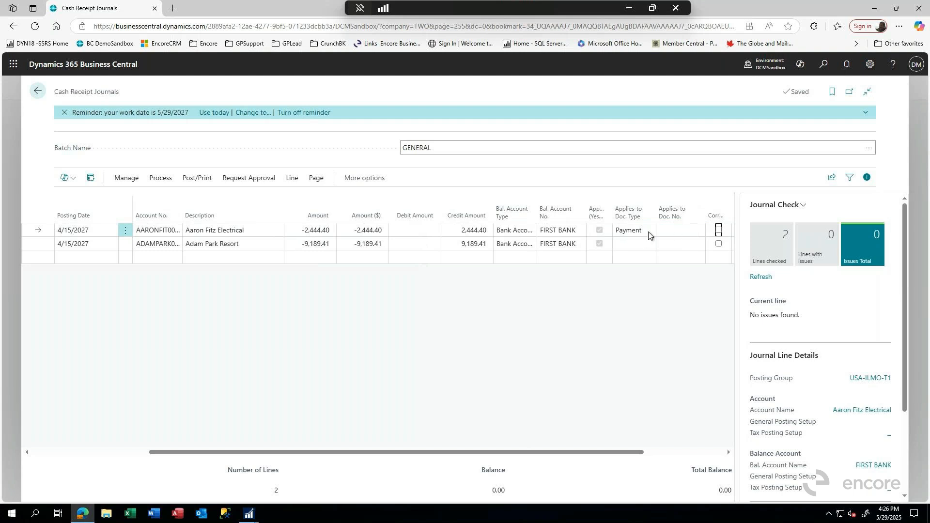
# - Look up the applies-to document number for the Aaron Fitz Electrical receipt and examine the customer's open invoices
pyautogui.click(669, 227)
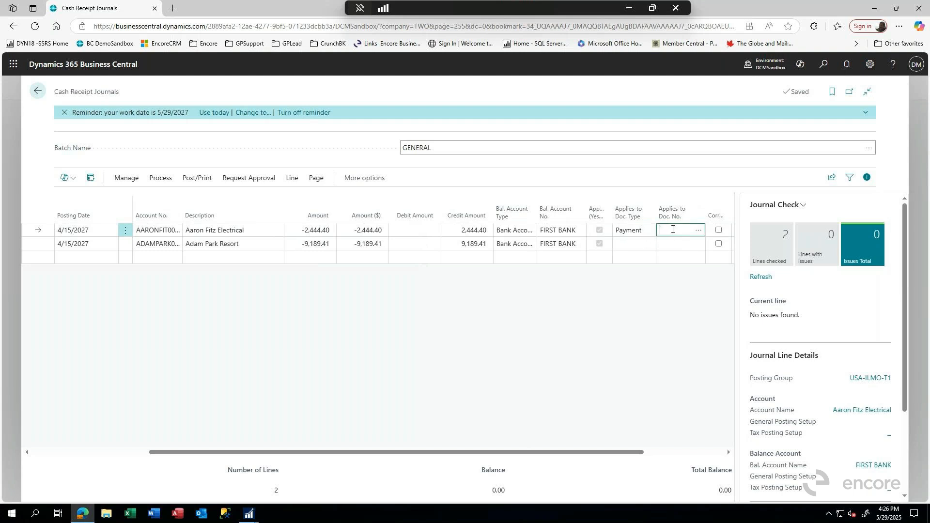
pyautogui.click(697, 232)
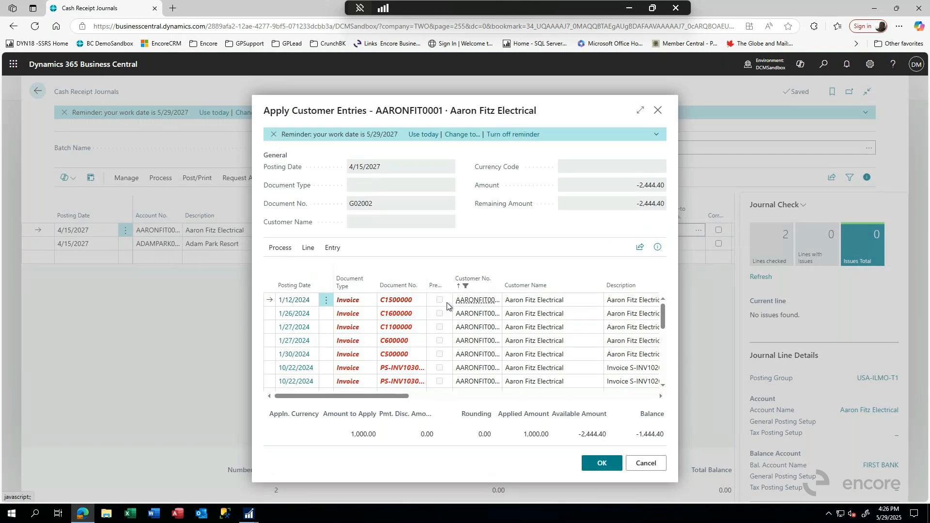
pyautogui.scroll(-6, 461, 337)
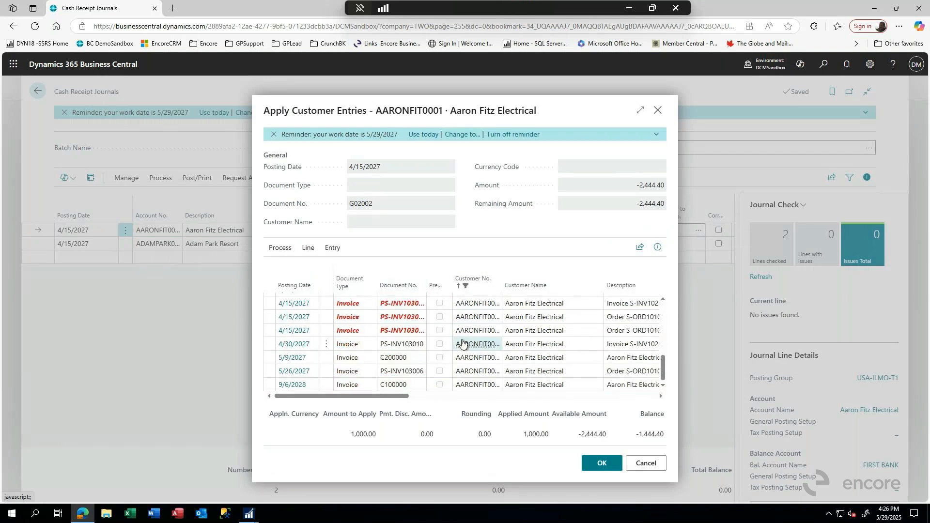
pyautogui.scroll(6, 463, 345)
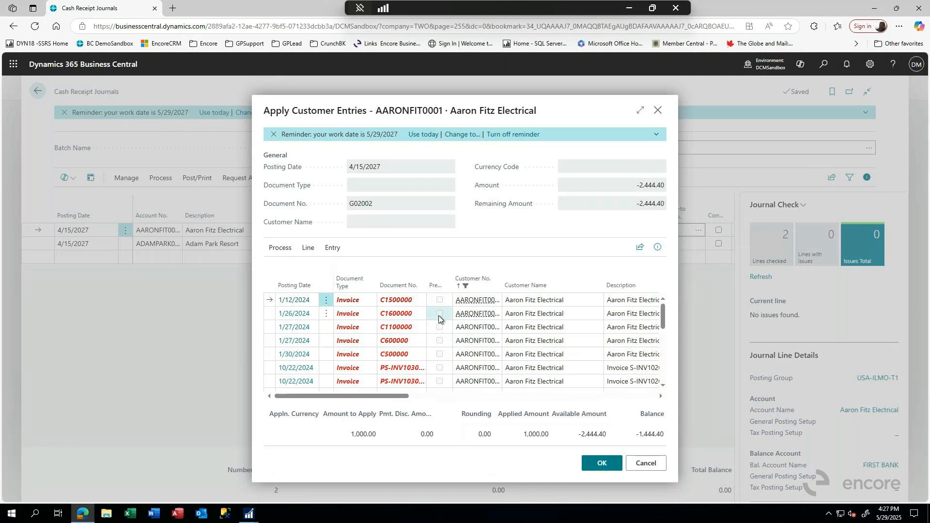
pyautogui.scroll(-6, 457, 353)
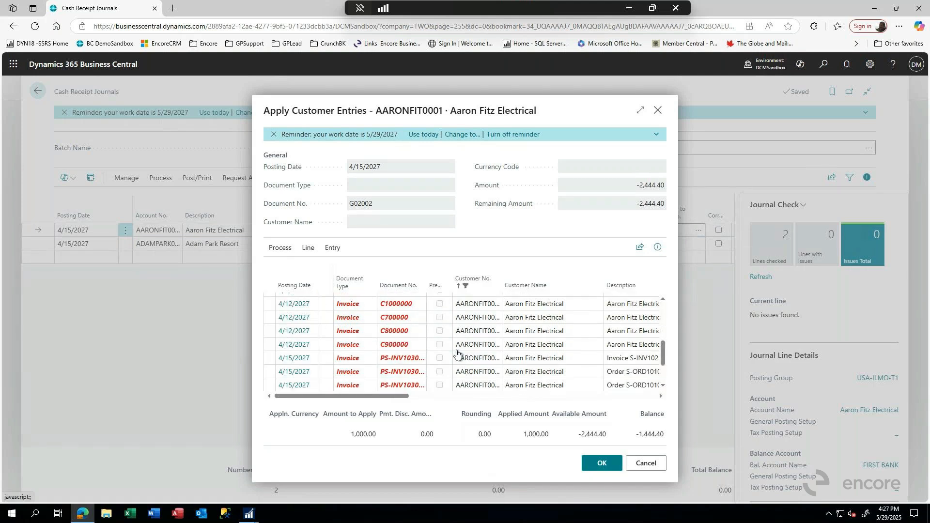
# - Try to apply the Aaron Fitz Electrical receipt to invoice PS-INV103010 dated 4/30/2027, and close the customer entries window
pyautogui.click(442, 344)
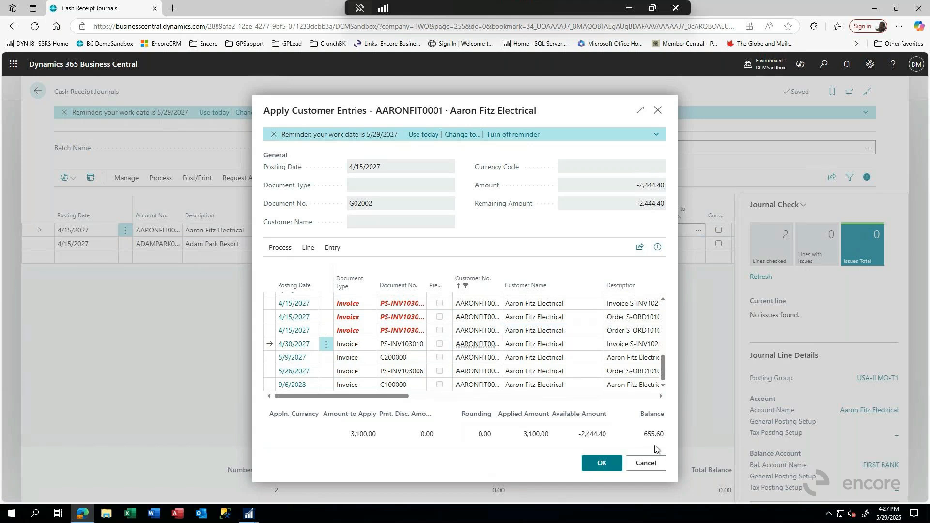
pyautogui.click(601, 464)
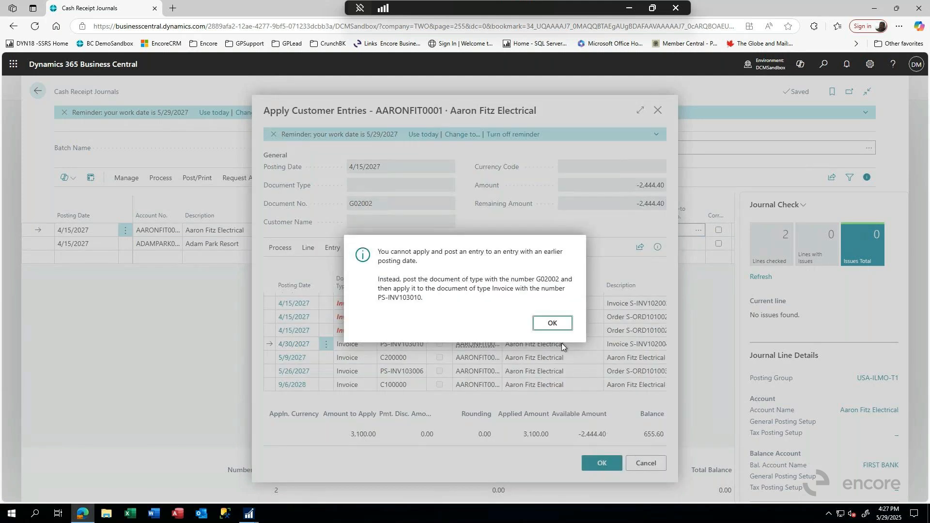
pyautogui.click(551, 323)
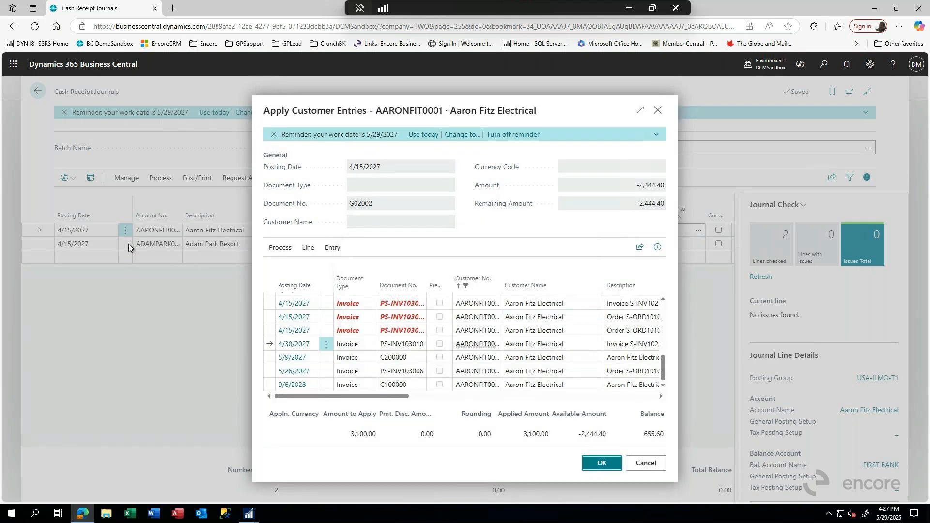
pyautogui.click(657, 110)
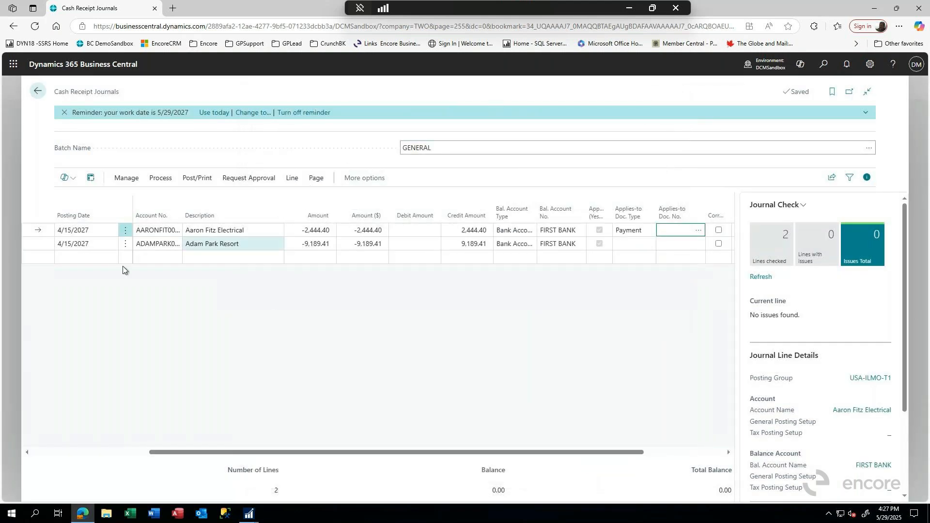